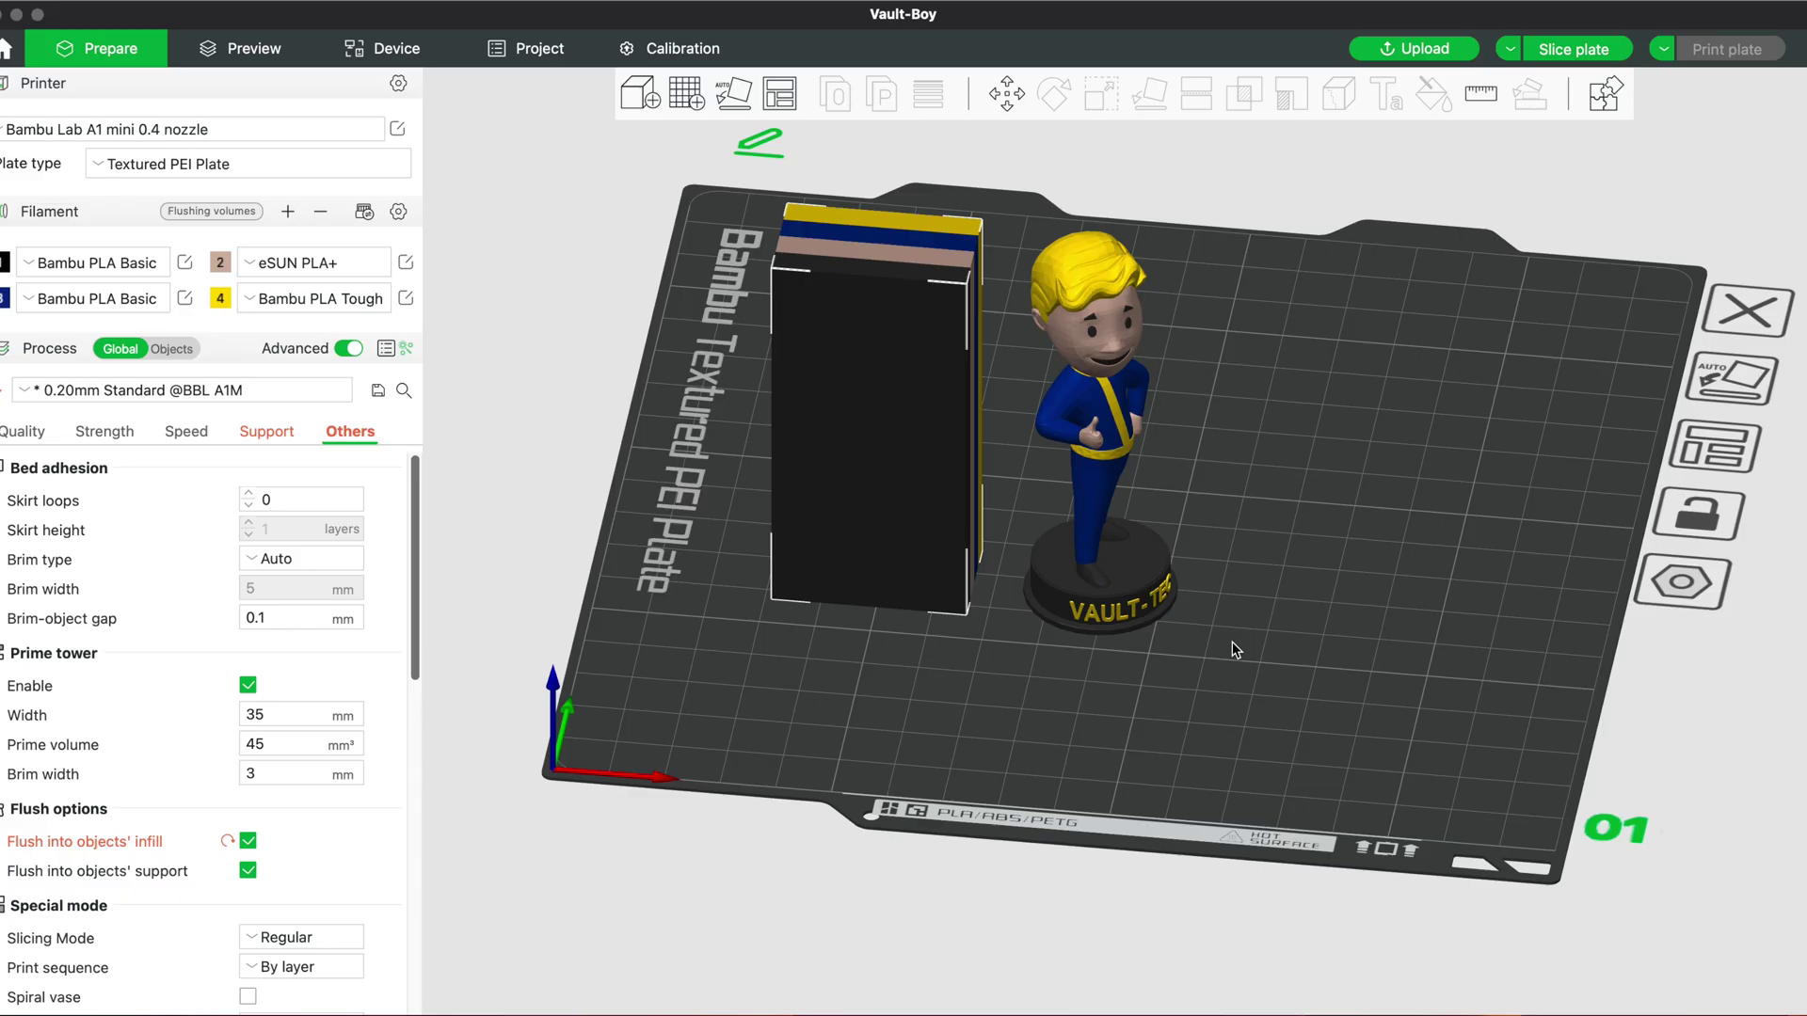
Step: Move the Vault-Boy figure to the right on the plate and enable the prime tower
mouse_move(1231, 640)
mouse_down()
mouse_move(1265, 640)
mouse_move(1224, 633)
mouse_up()
drag(1103, 602, 1181, 591)
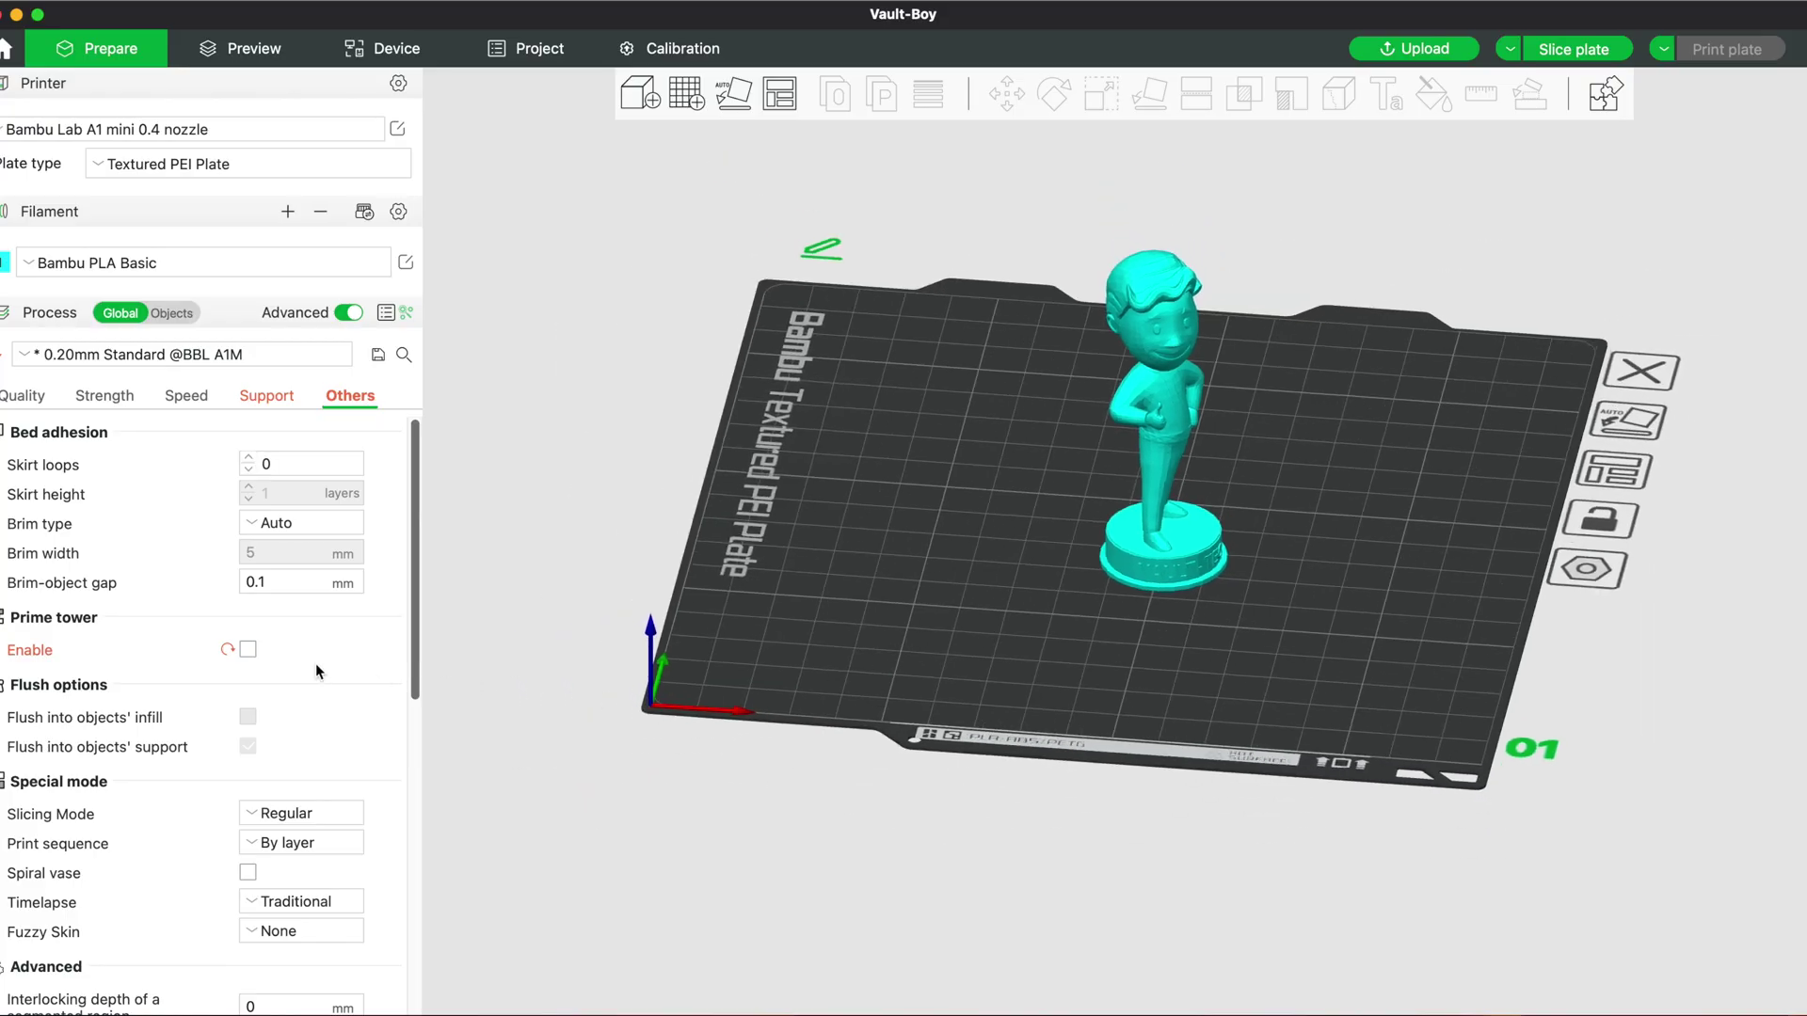
click(247, 649)
Step: Return the plate view to its default angle and zoom in
drag(817, 611, 992, 617)
key(0)
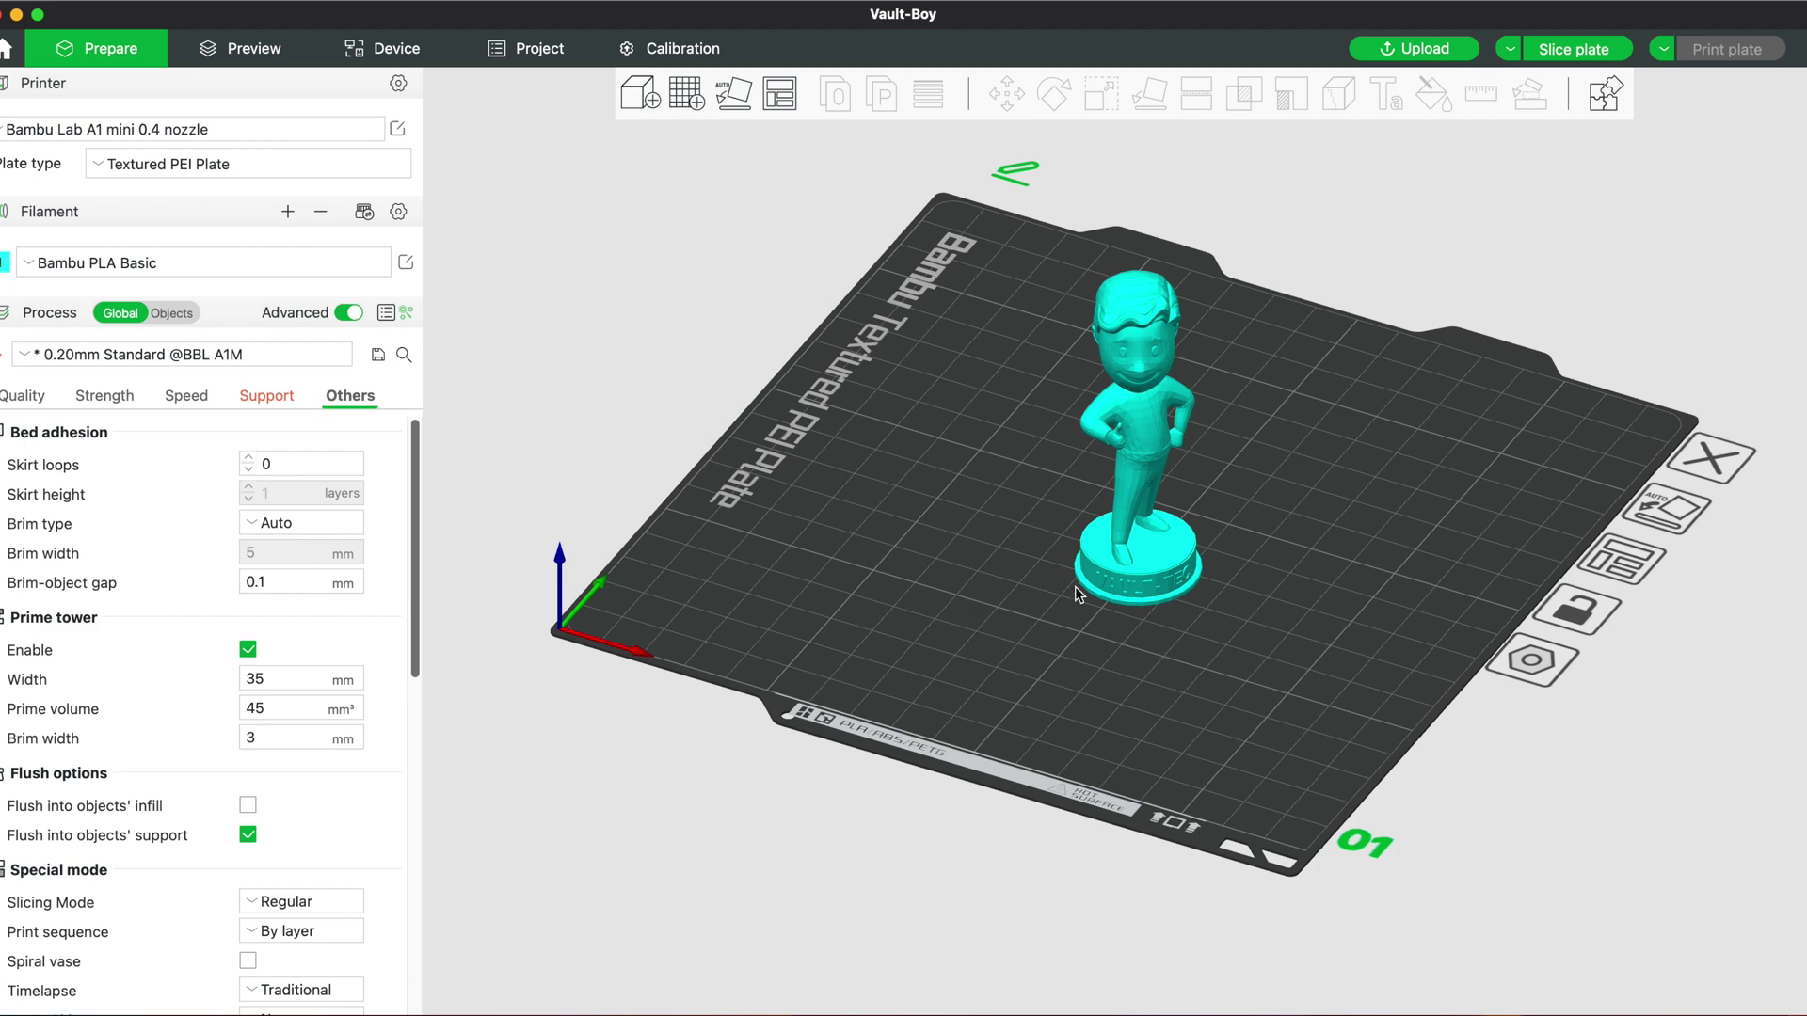
scroll(1075, 585, up, 4)
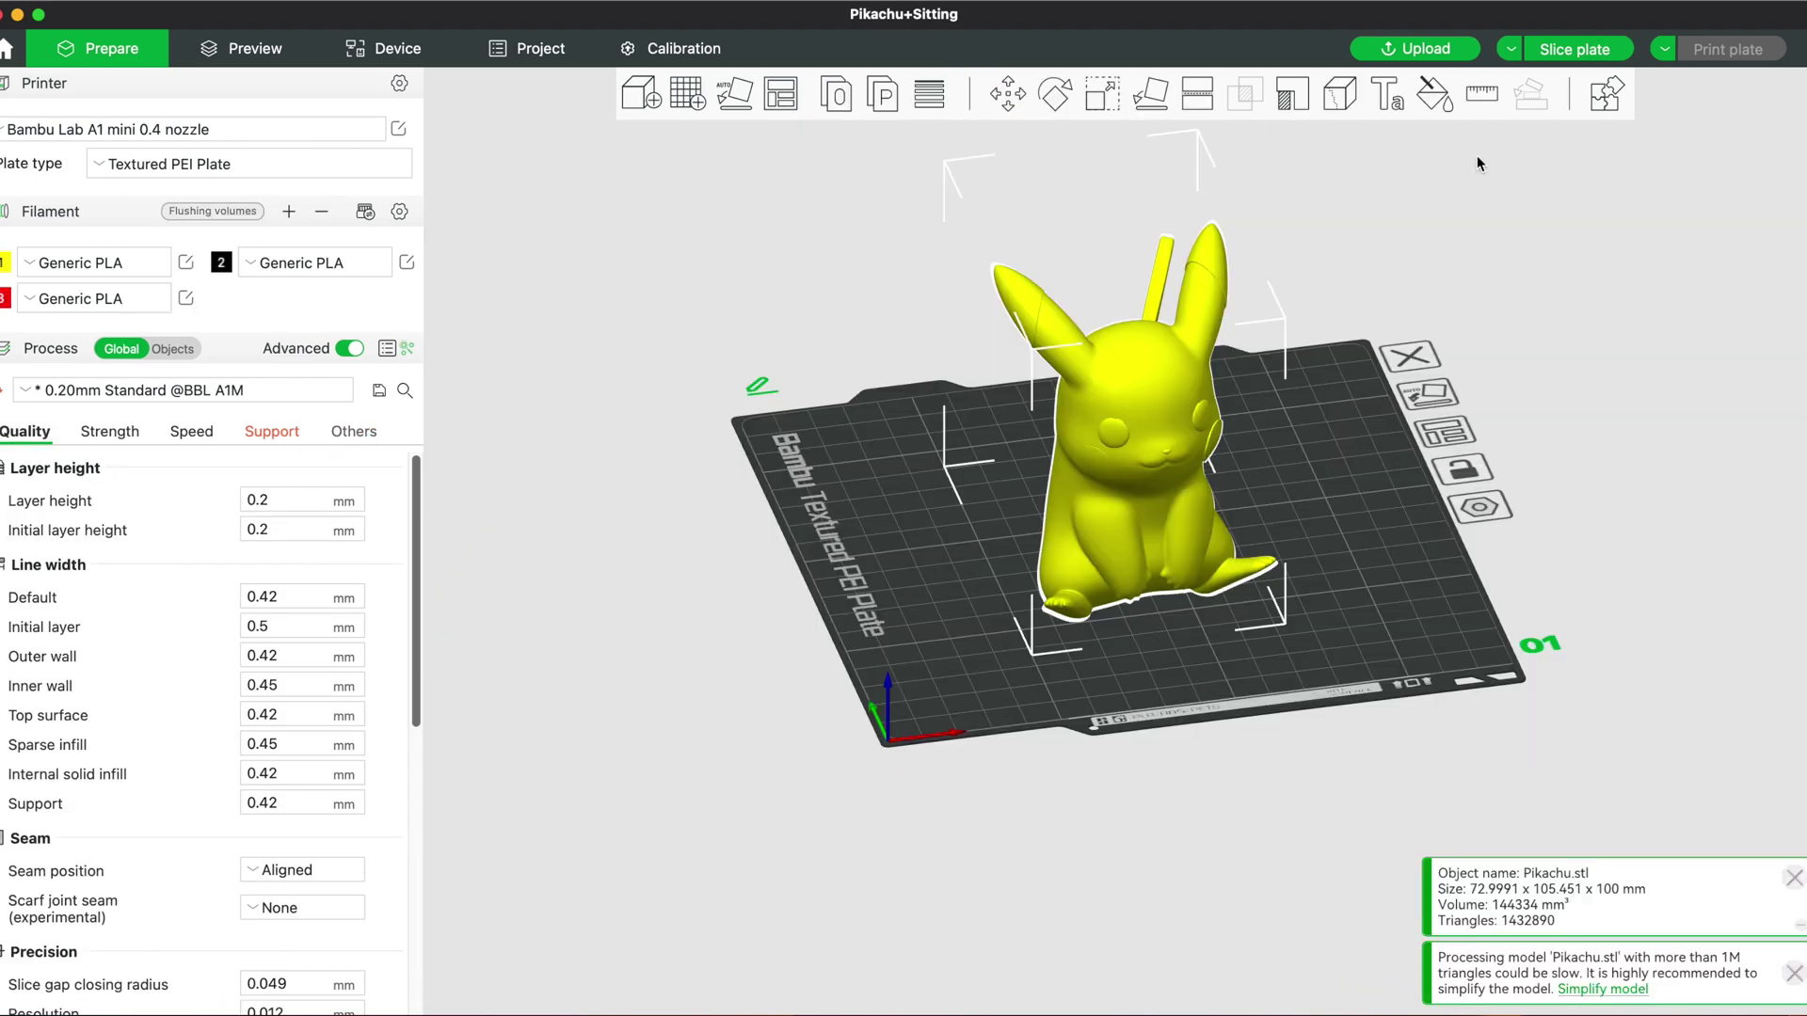
Step: Paint both Pikachu ear tips black with filament 2, then drag the prime tower down-right
key(n)
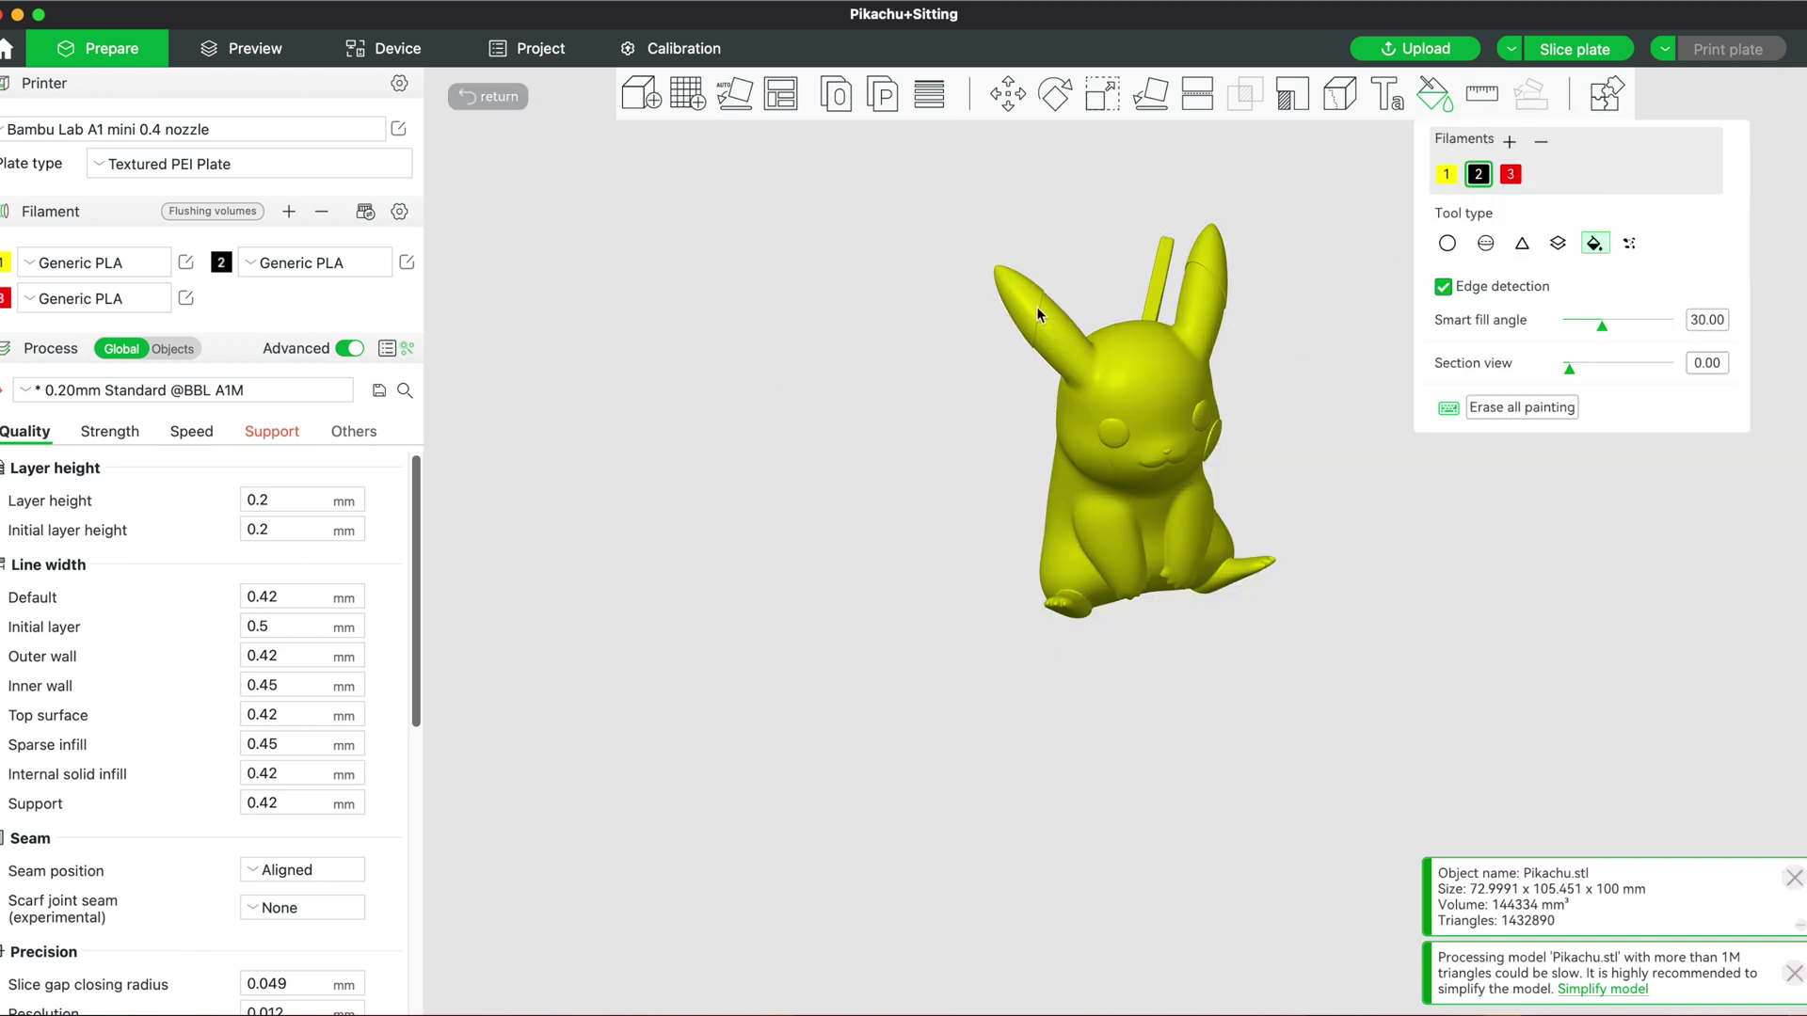
click(1013, 290)
click(1207, 245)
key(Escape)
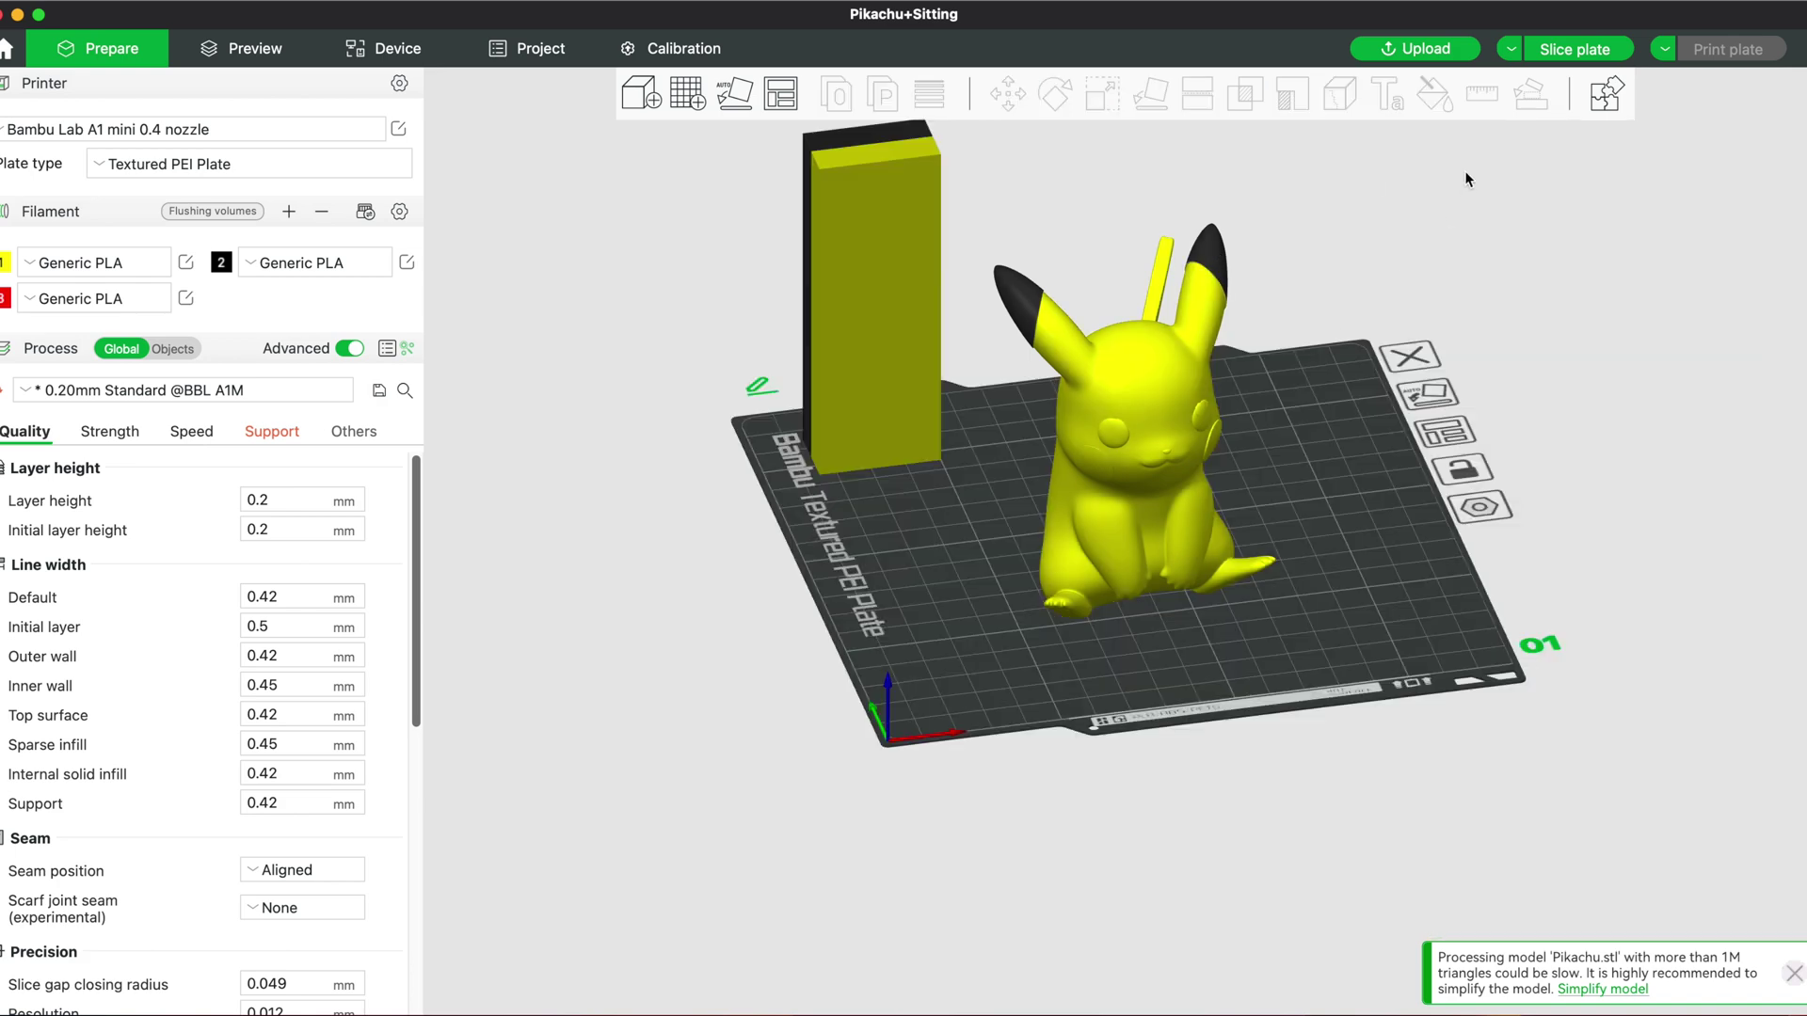
drag(872, 390, 916, 478)
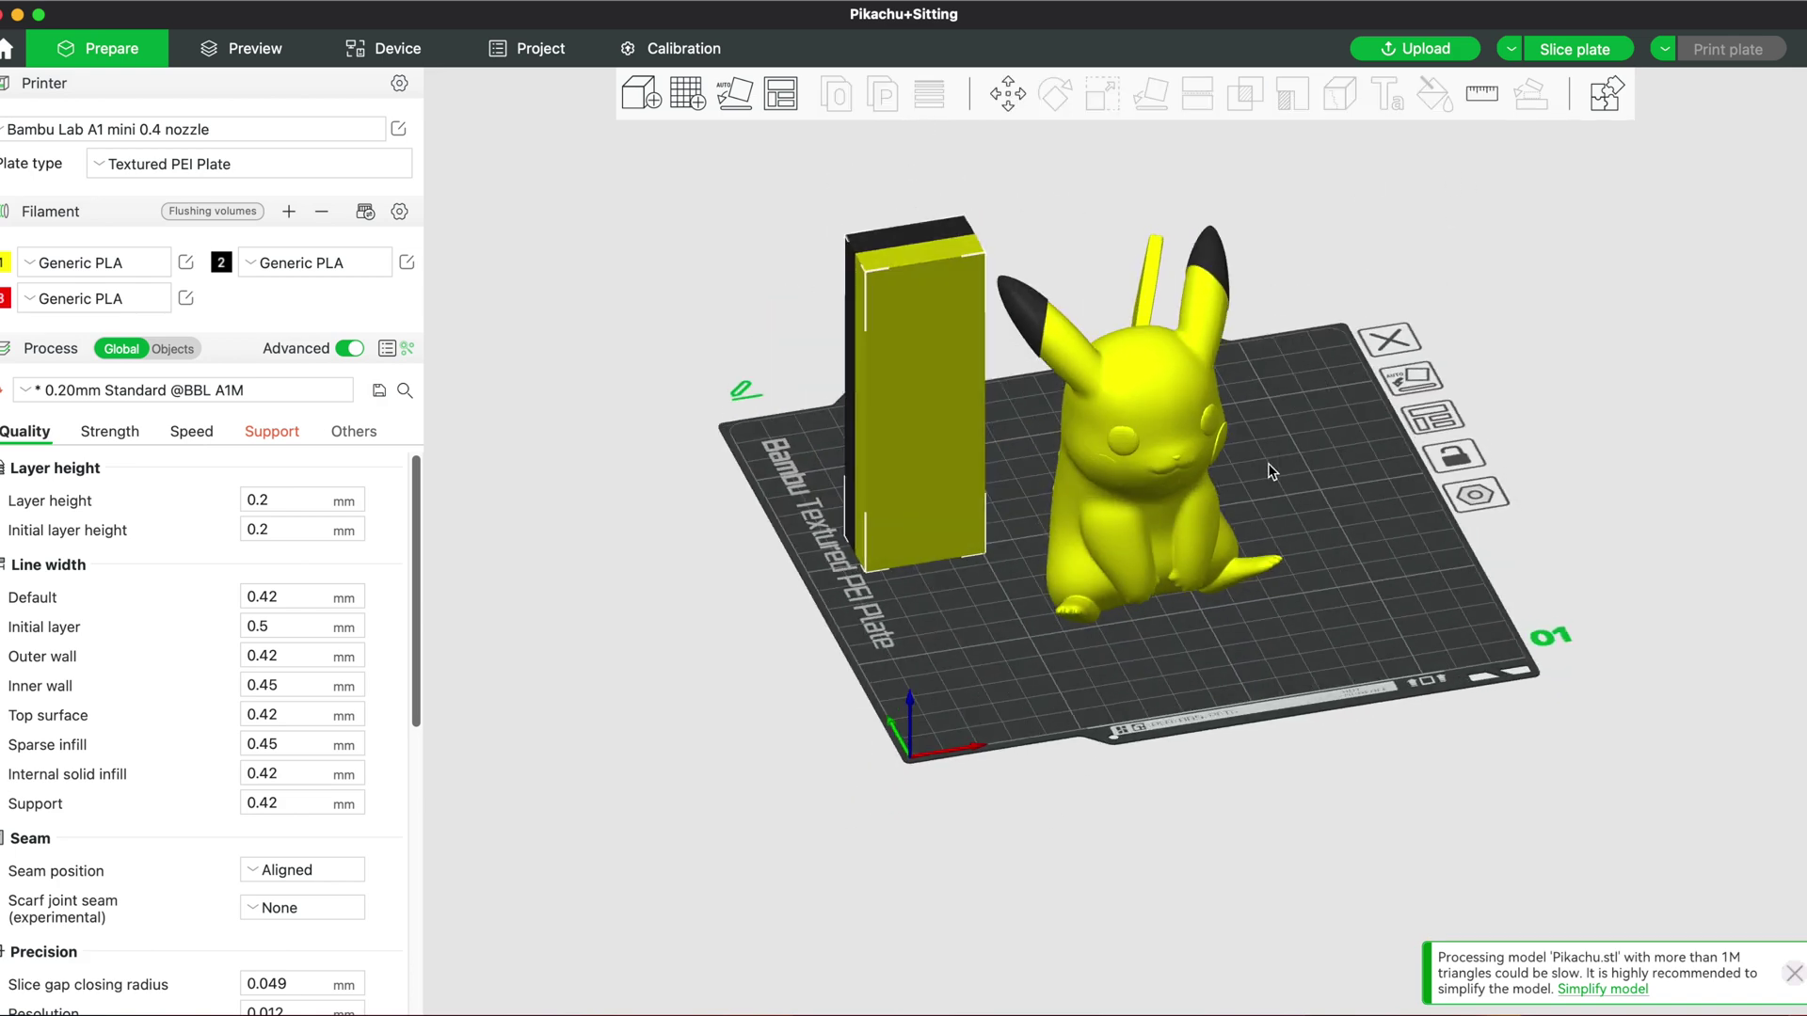
Step: Under Others, set the prime tower width to 50 mm with a 30 mm³ prime volume
click(365, 435)
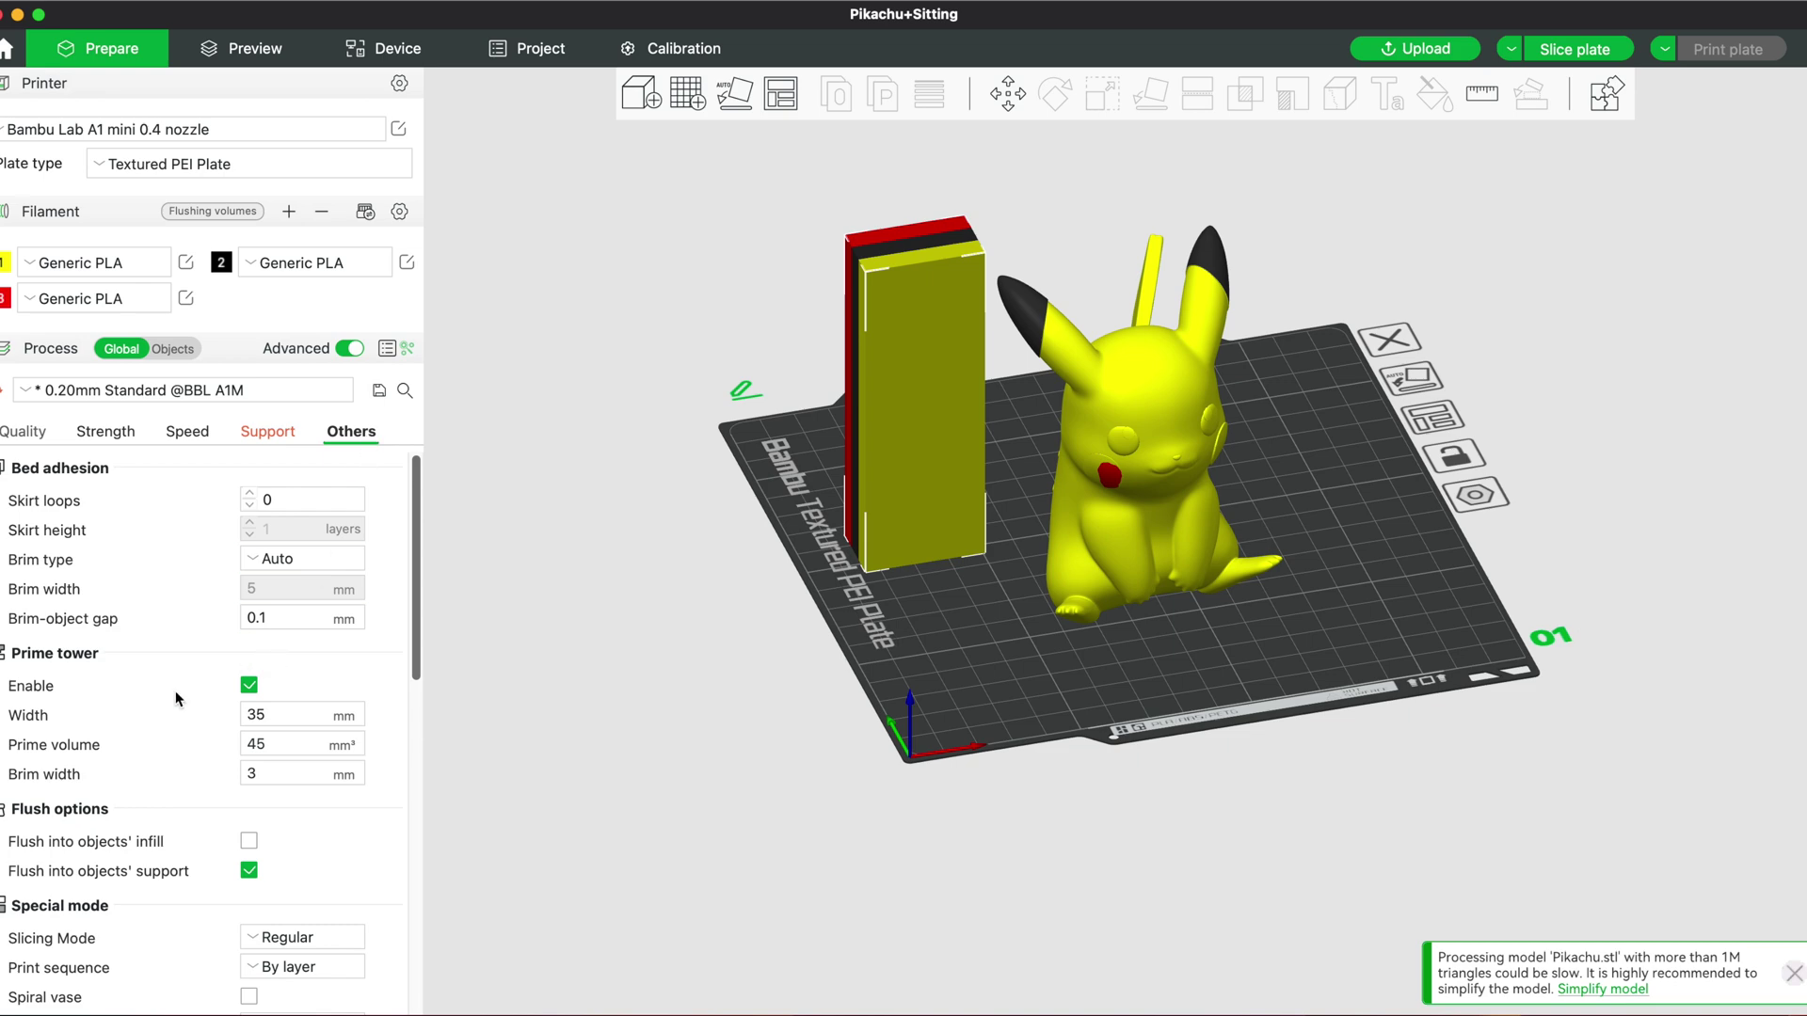
click(249, 686)
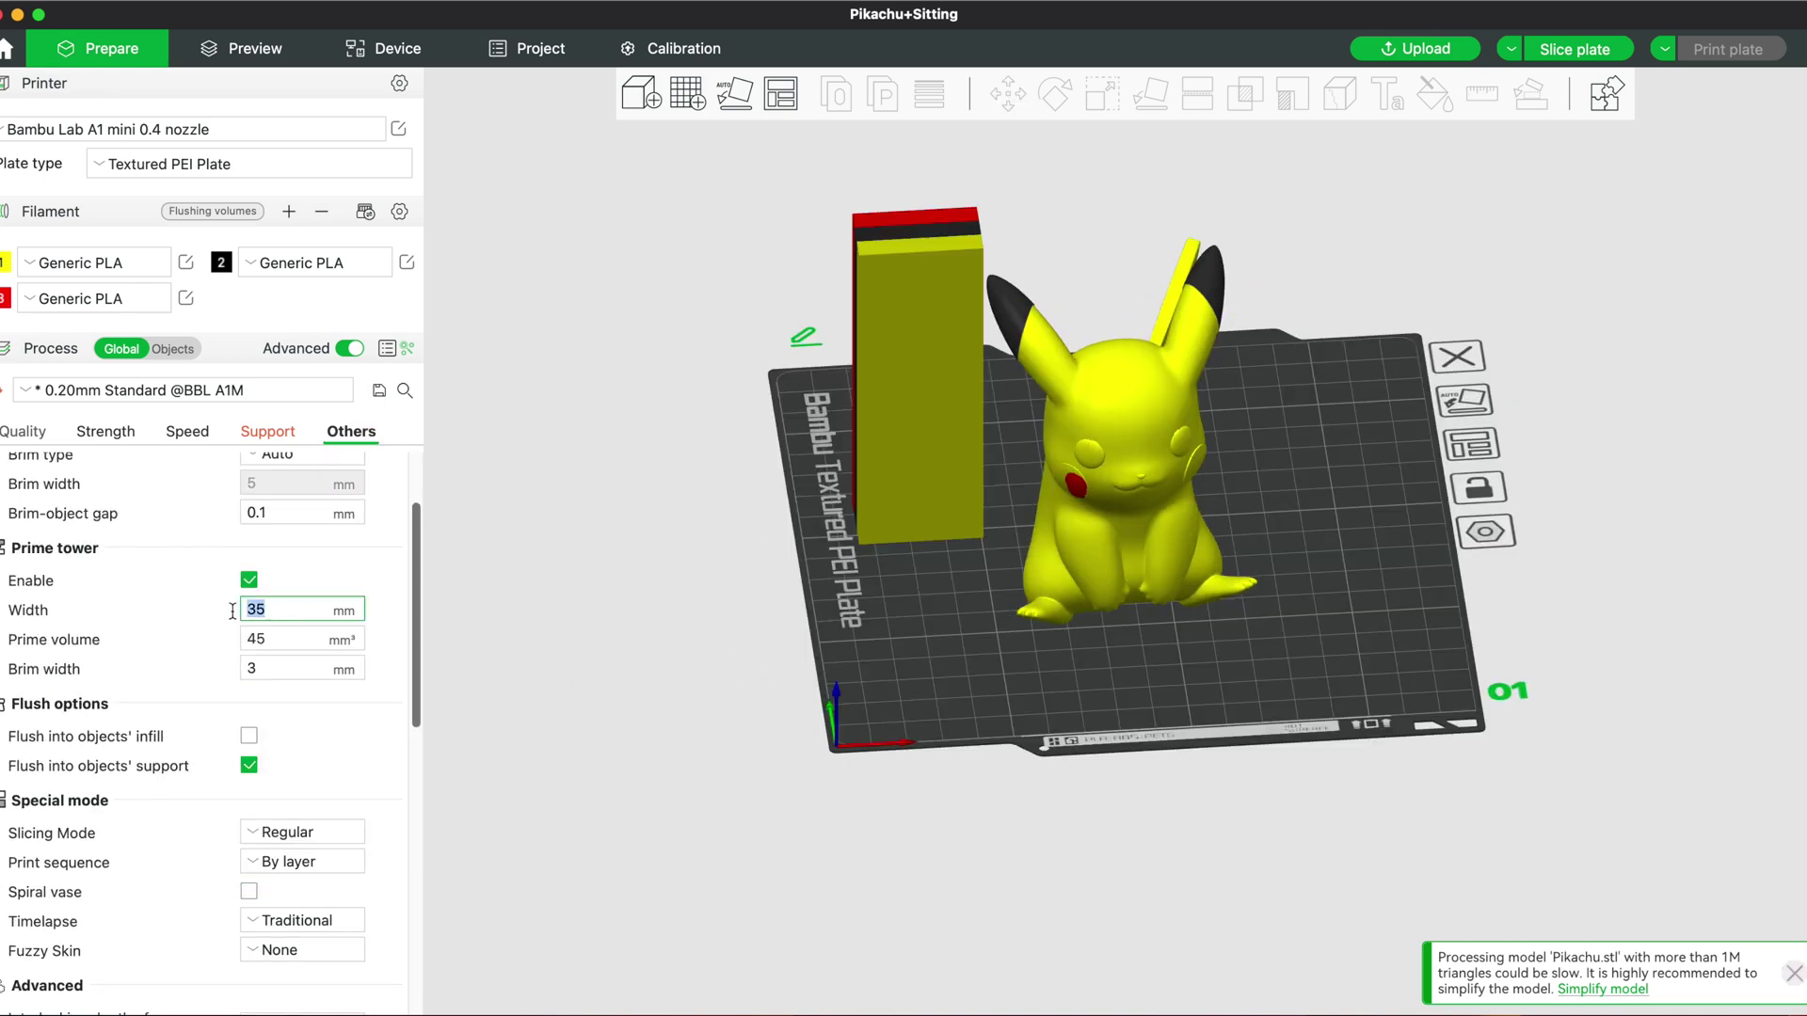
click(283, 641)
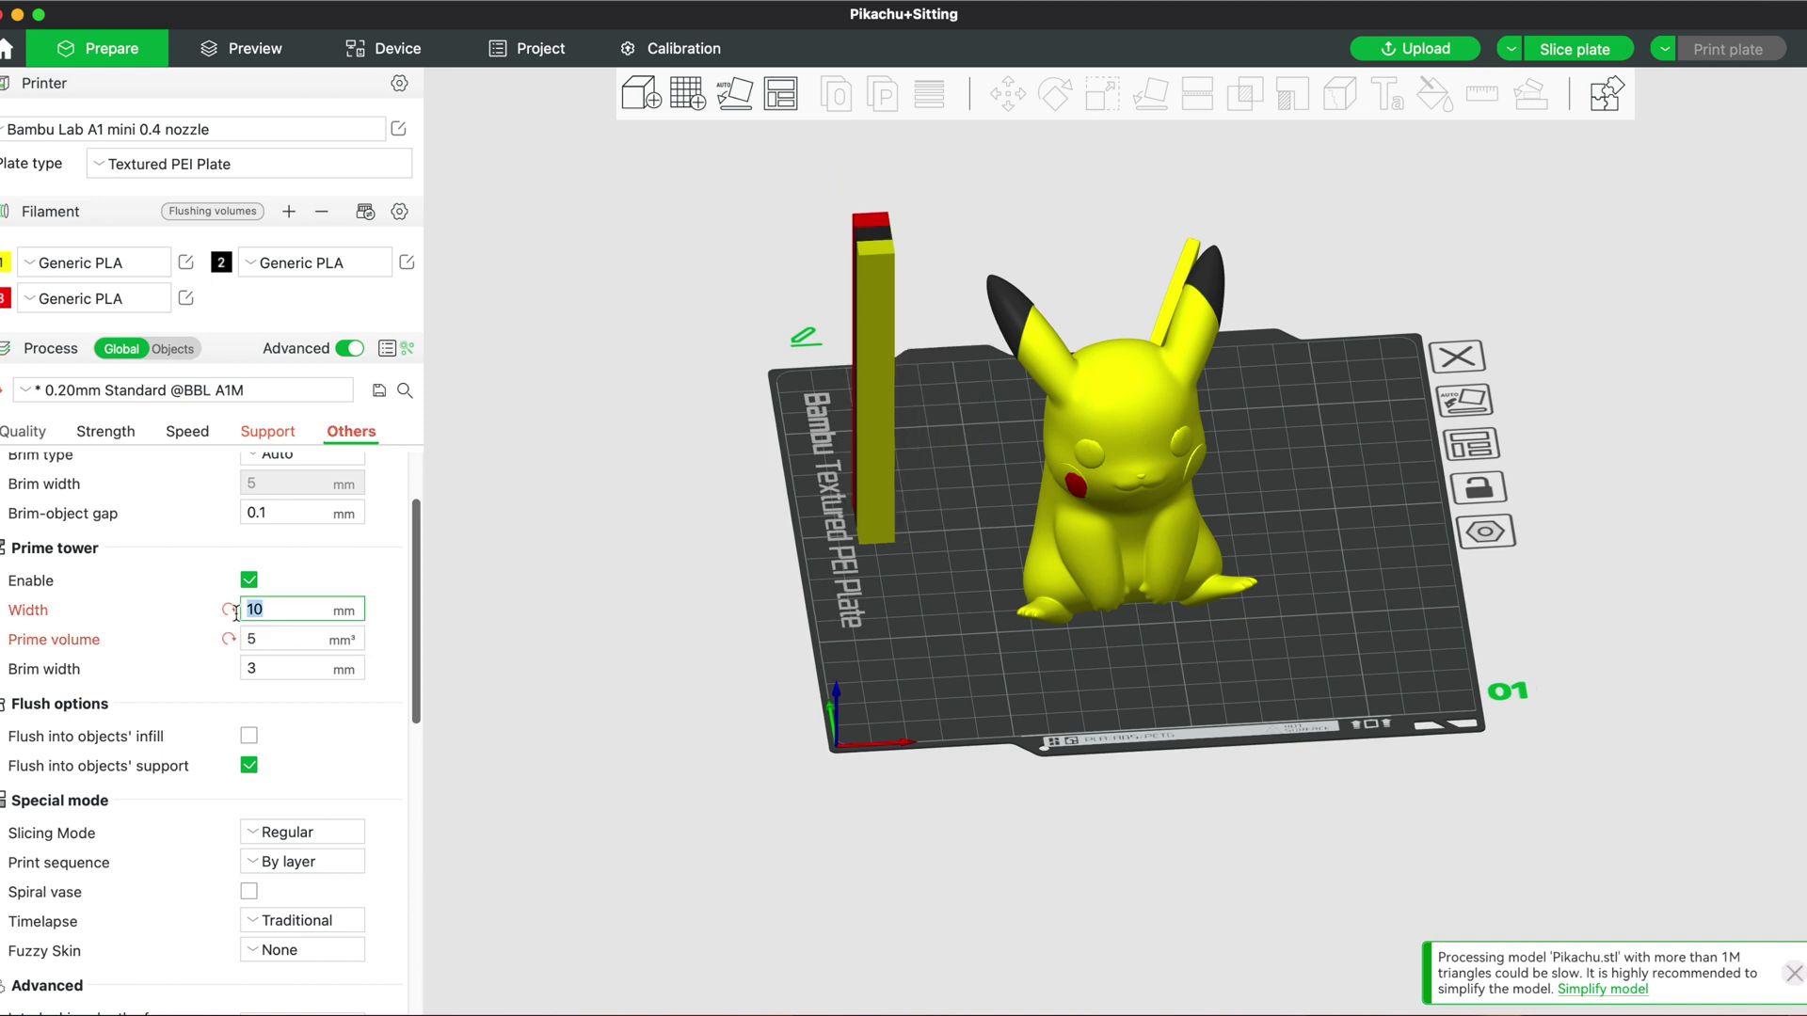
key(Tab)
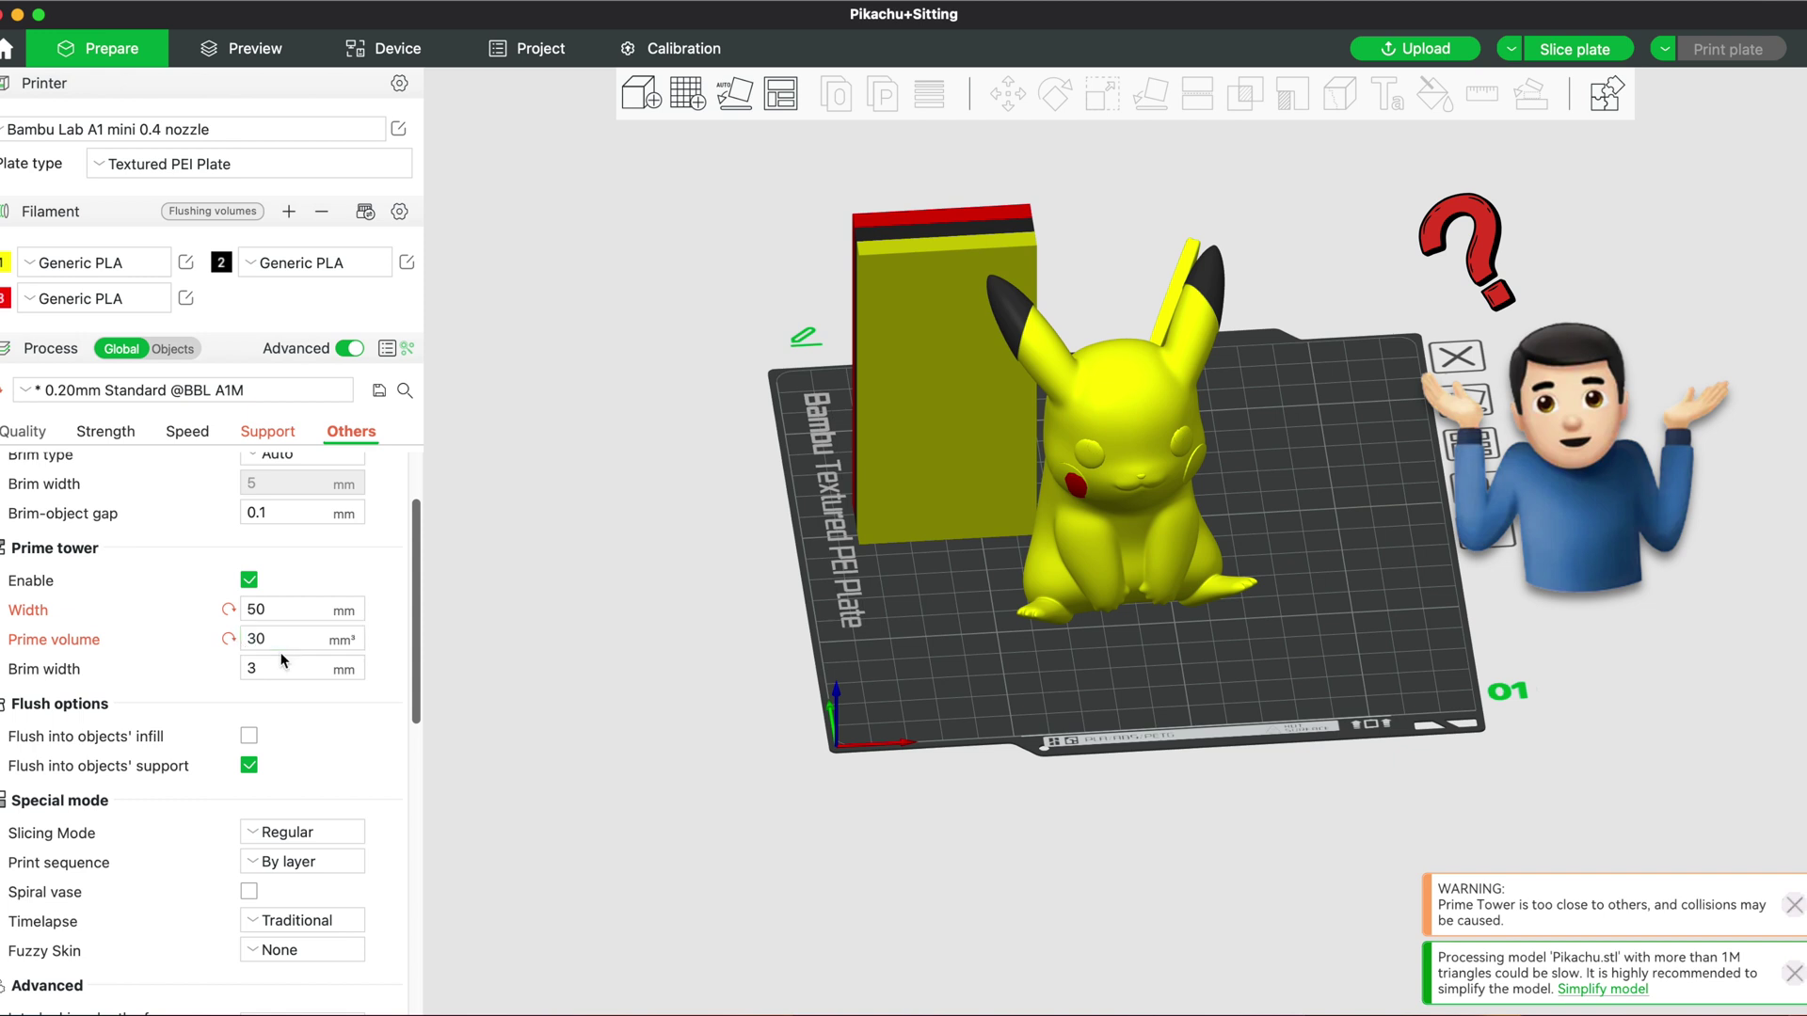
Step: Select the prime tower, orbit the plate view, and select the Pikachu model
click(932, 388)
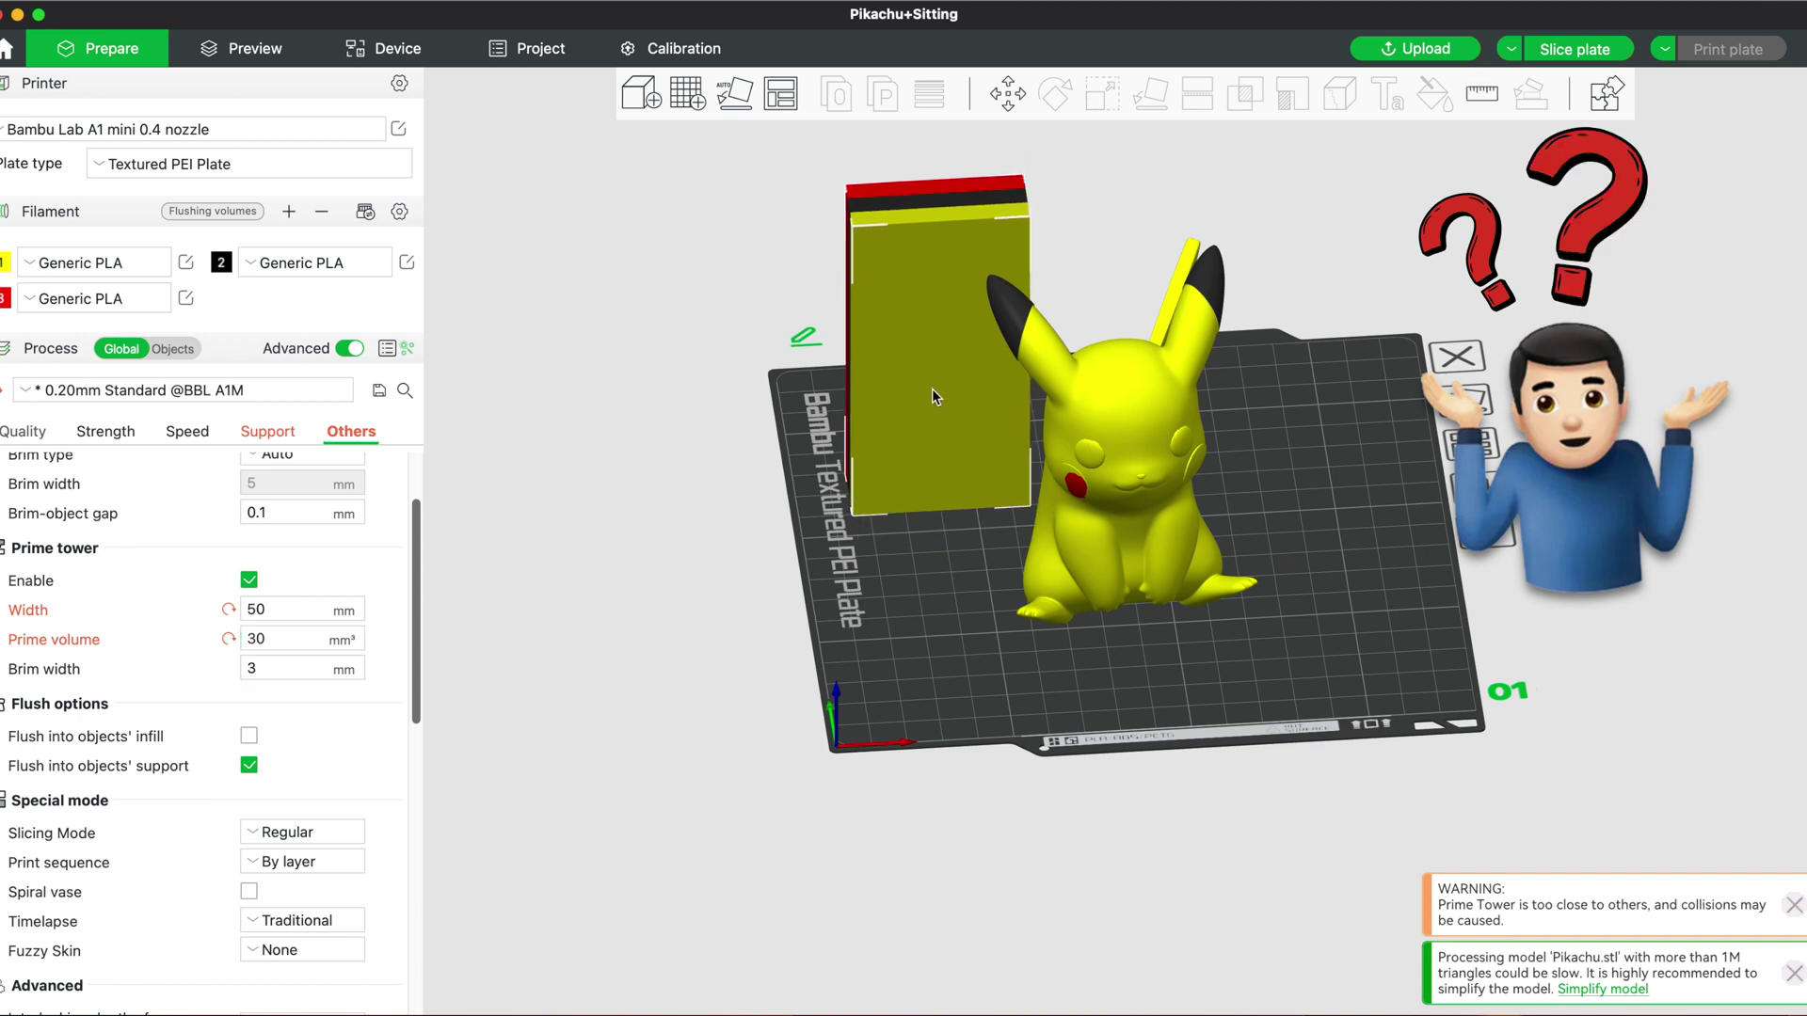
drag(1252, 463, 1182, 507)
click(1183, 508)
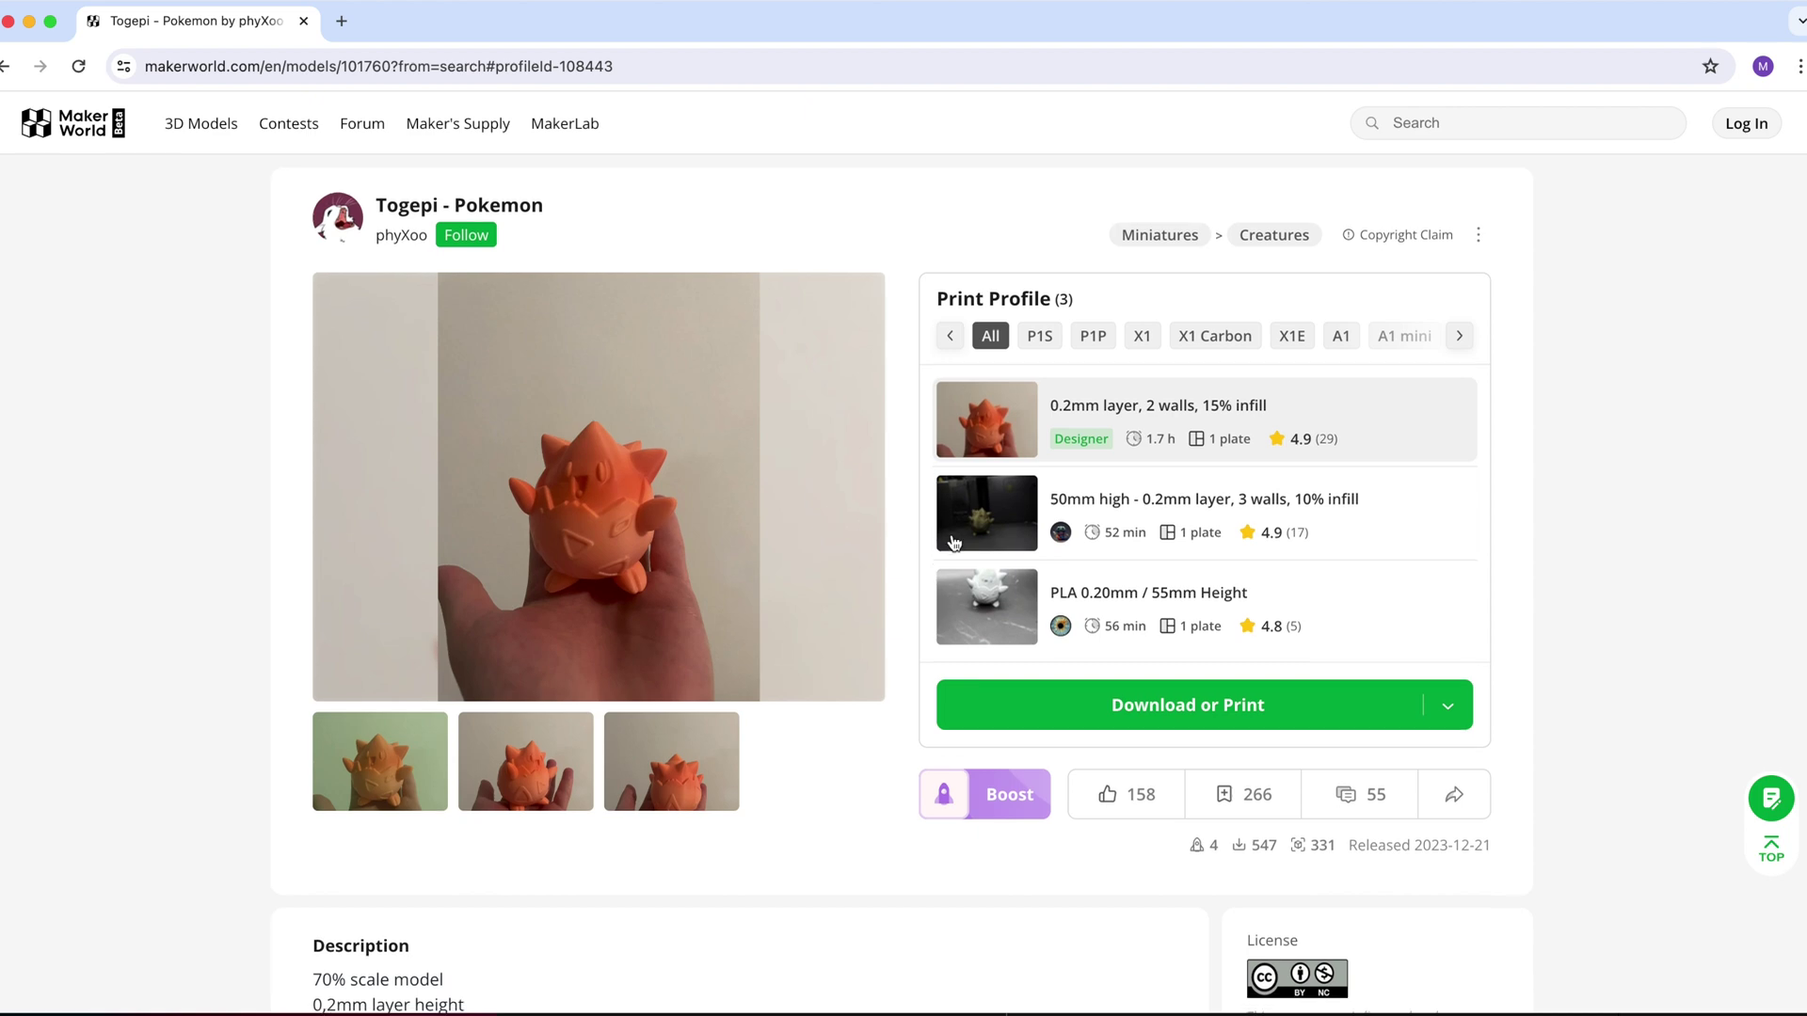
Step: Scroll the MakerWorld page and open the Pokemon colored Togepi remix page
scroll(1147, 564, down, 1)
mouse_move(1147, 564)
scroll(1146, 565, down, 2)
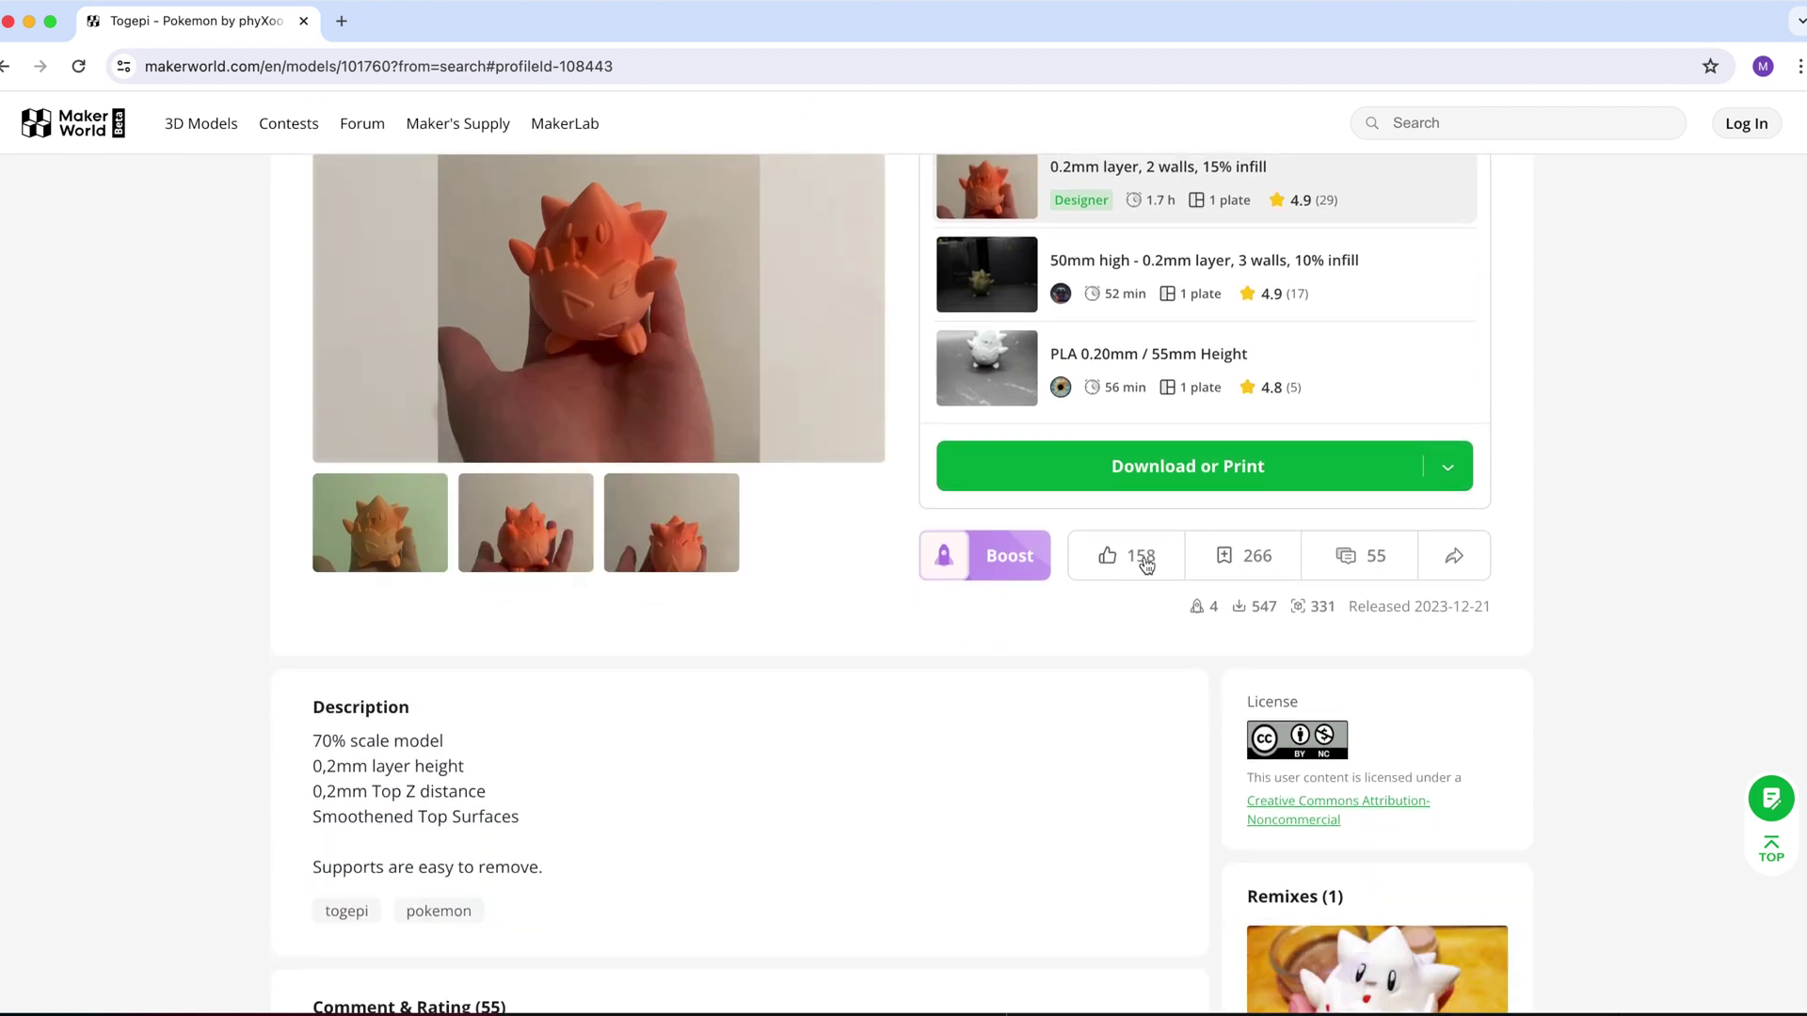
scroll(1549, 744, up, 2)
scroll(1377, 807, down, 4)
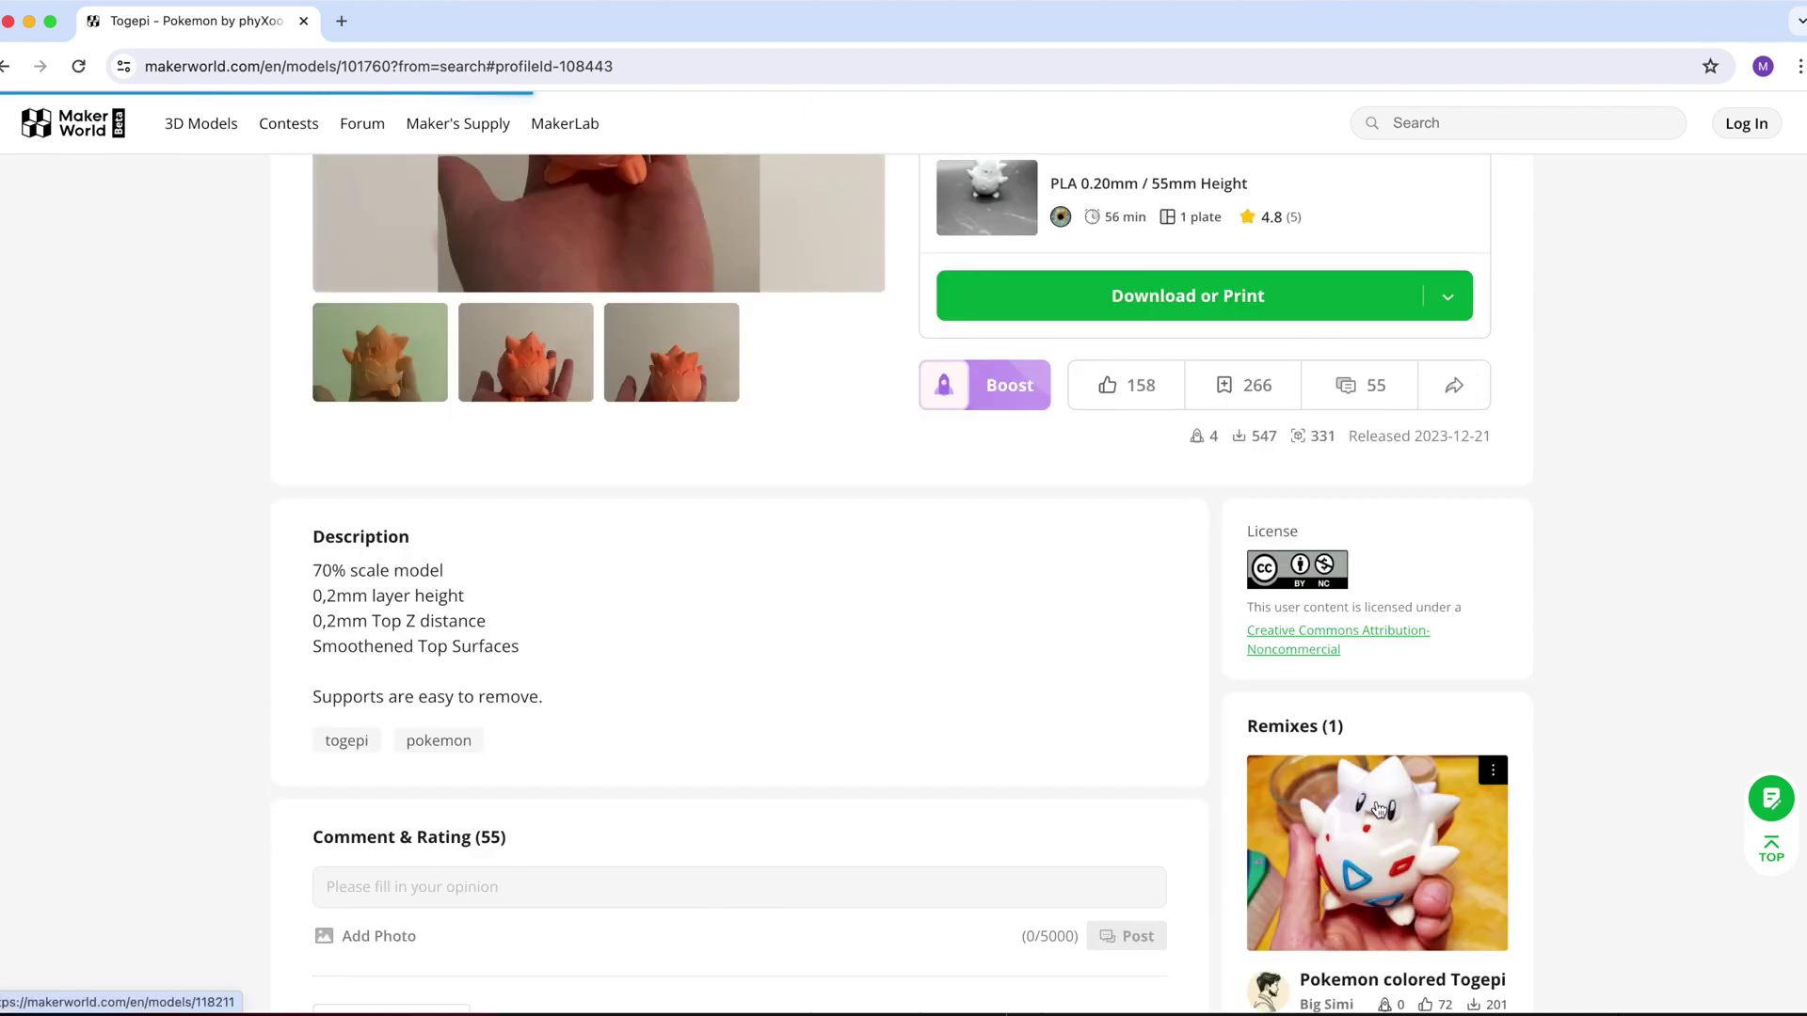
click(1377, 809)
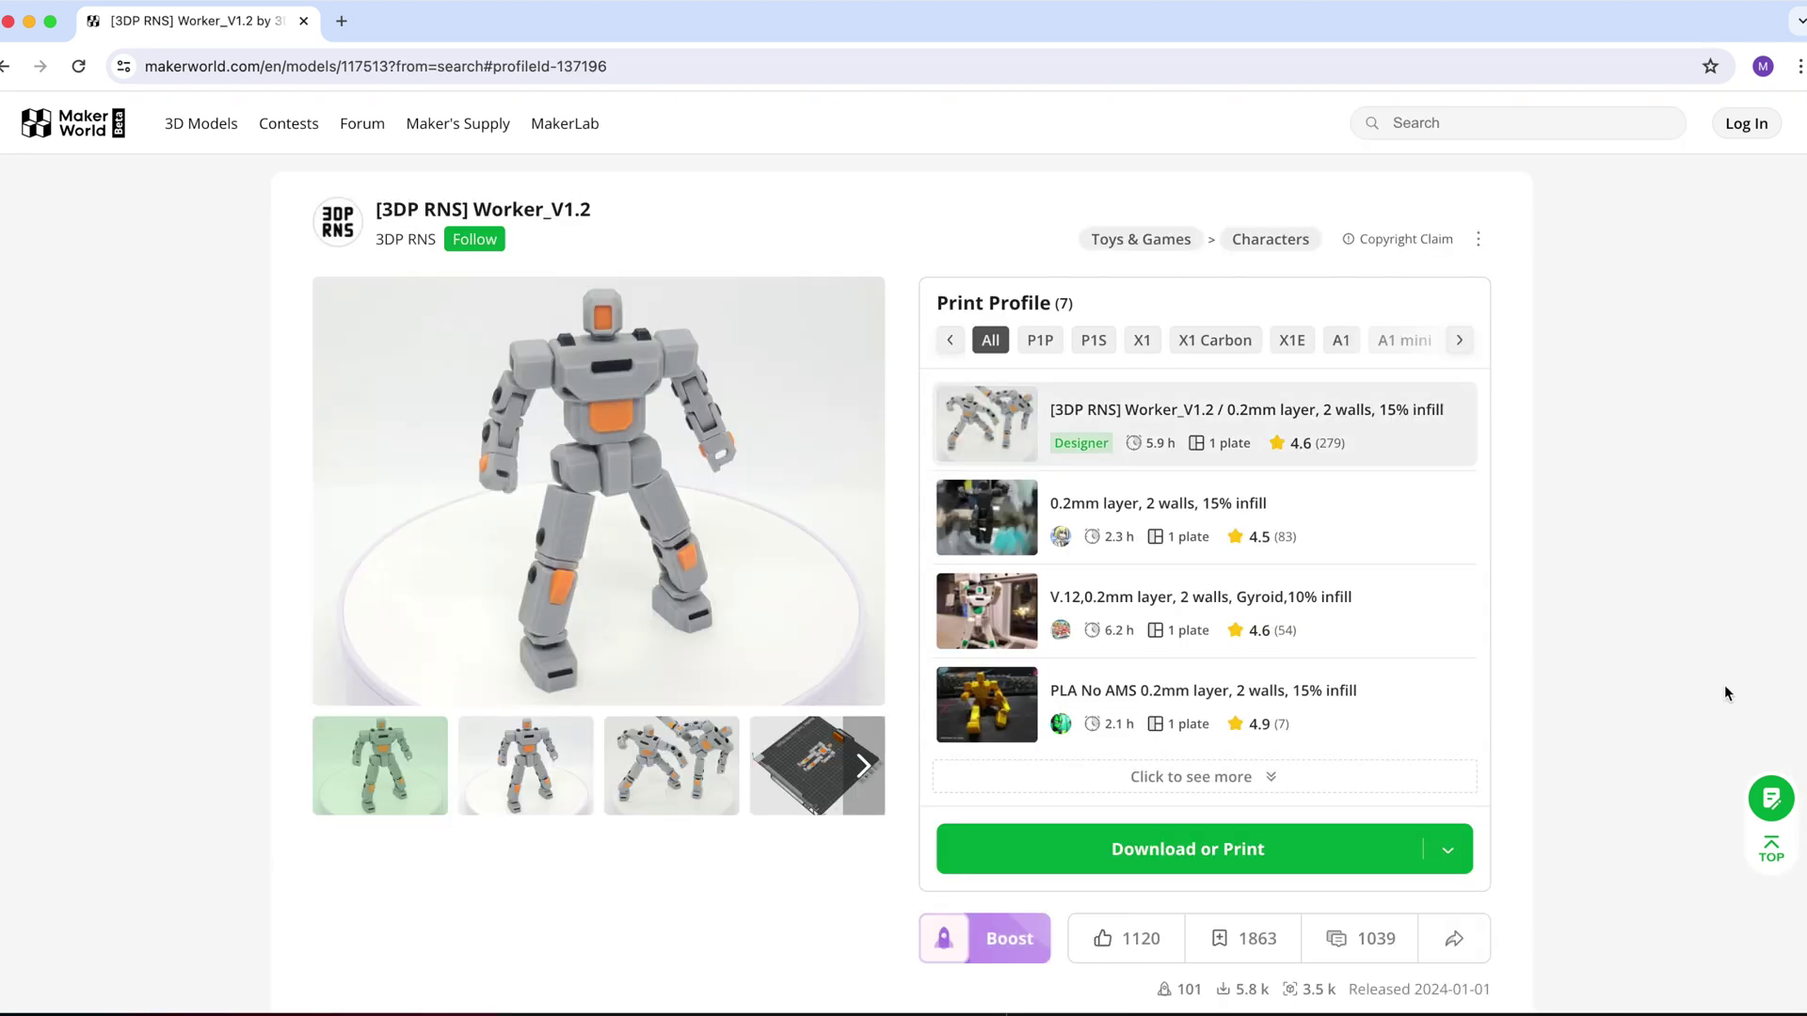
Step: Browse the robot gallery photos, then view the helmet photo full-size and close it
scroll(1177, 645, down, 1)
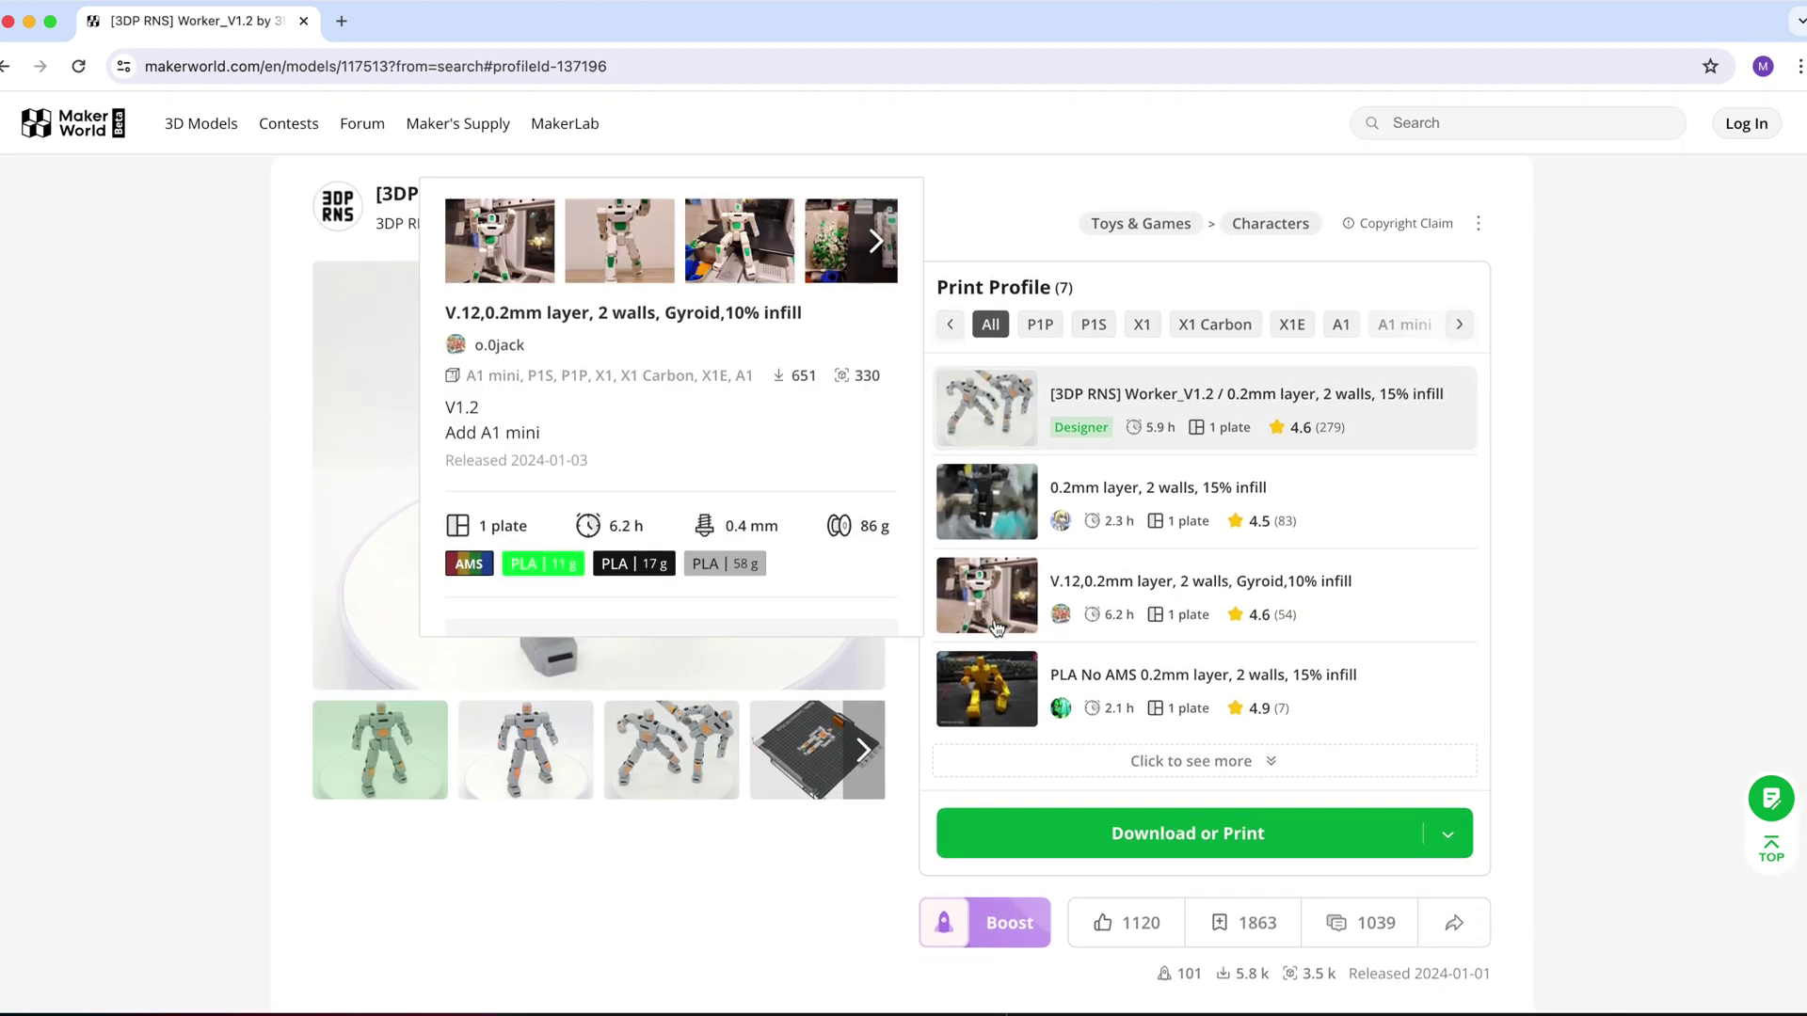
click(514, 748)
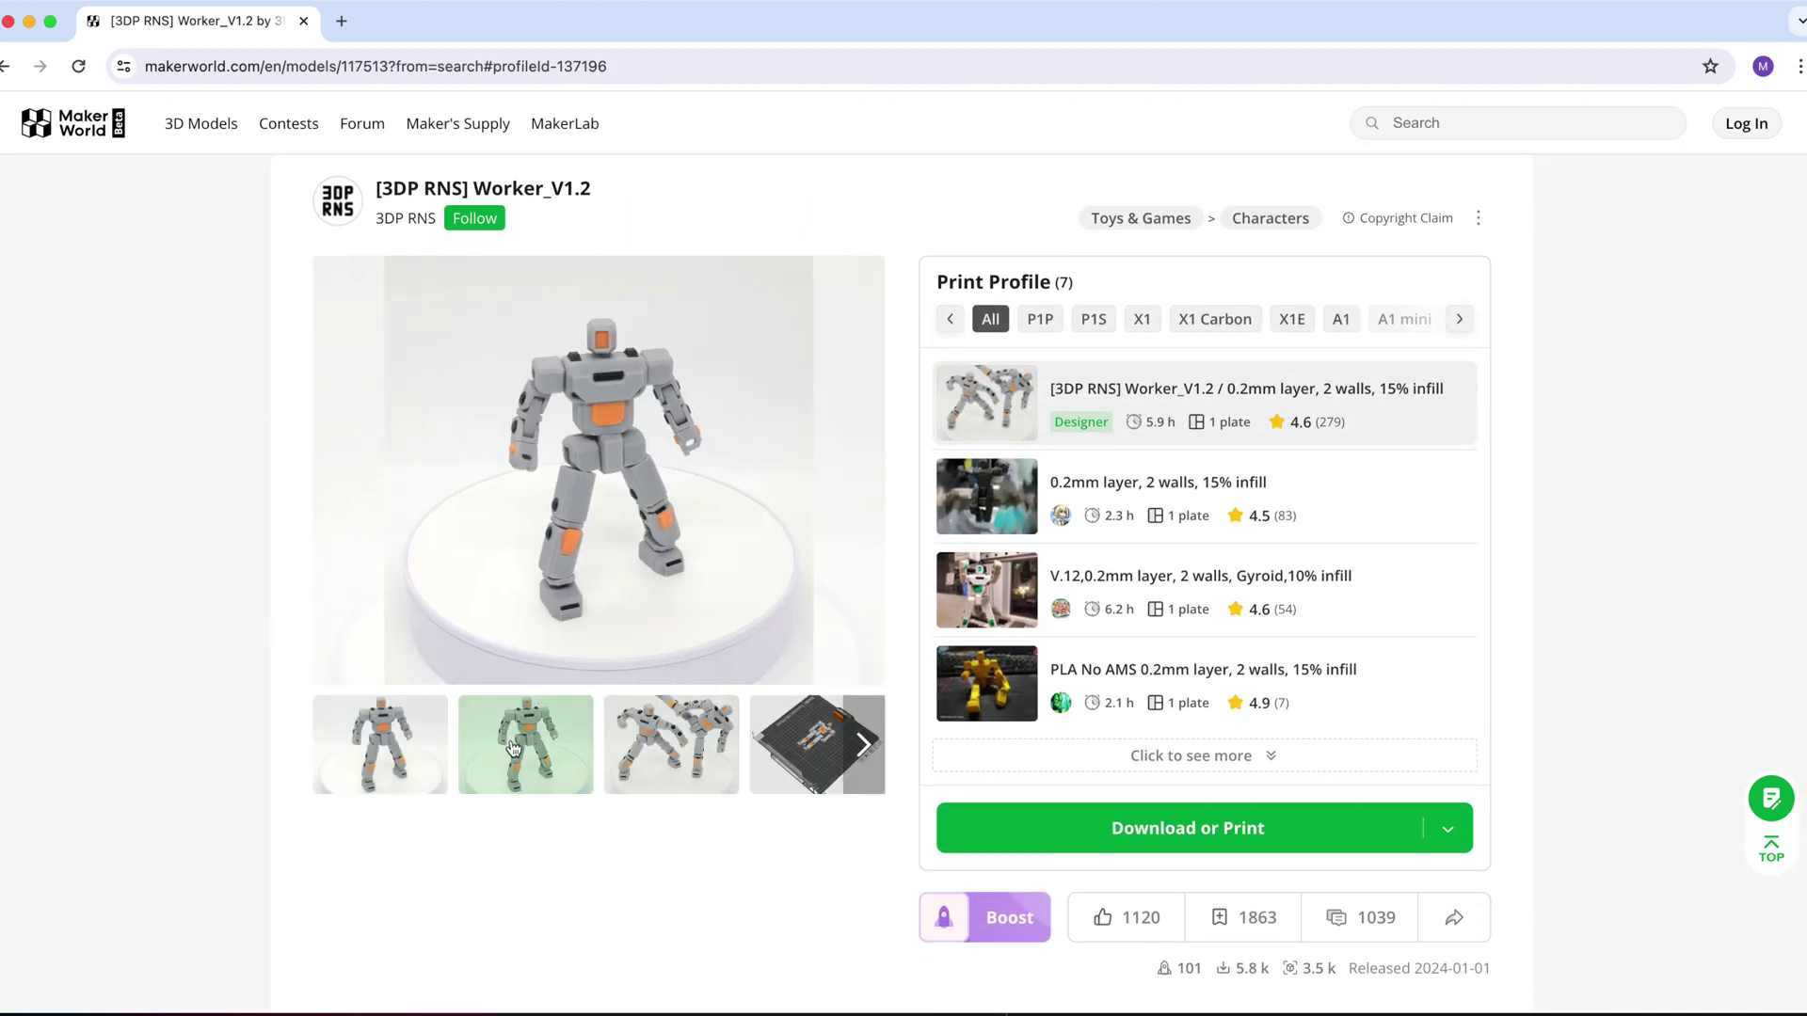
click(635, 743)
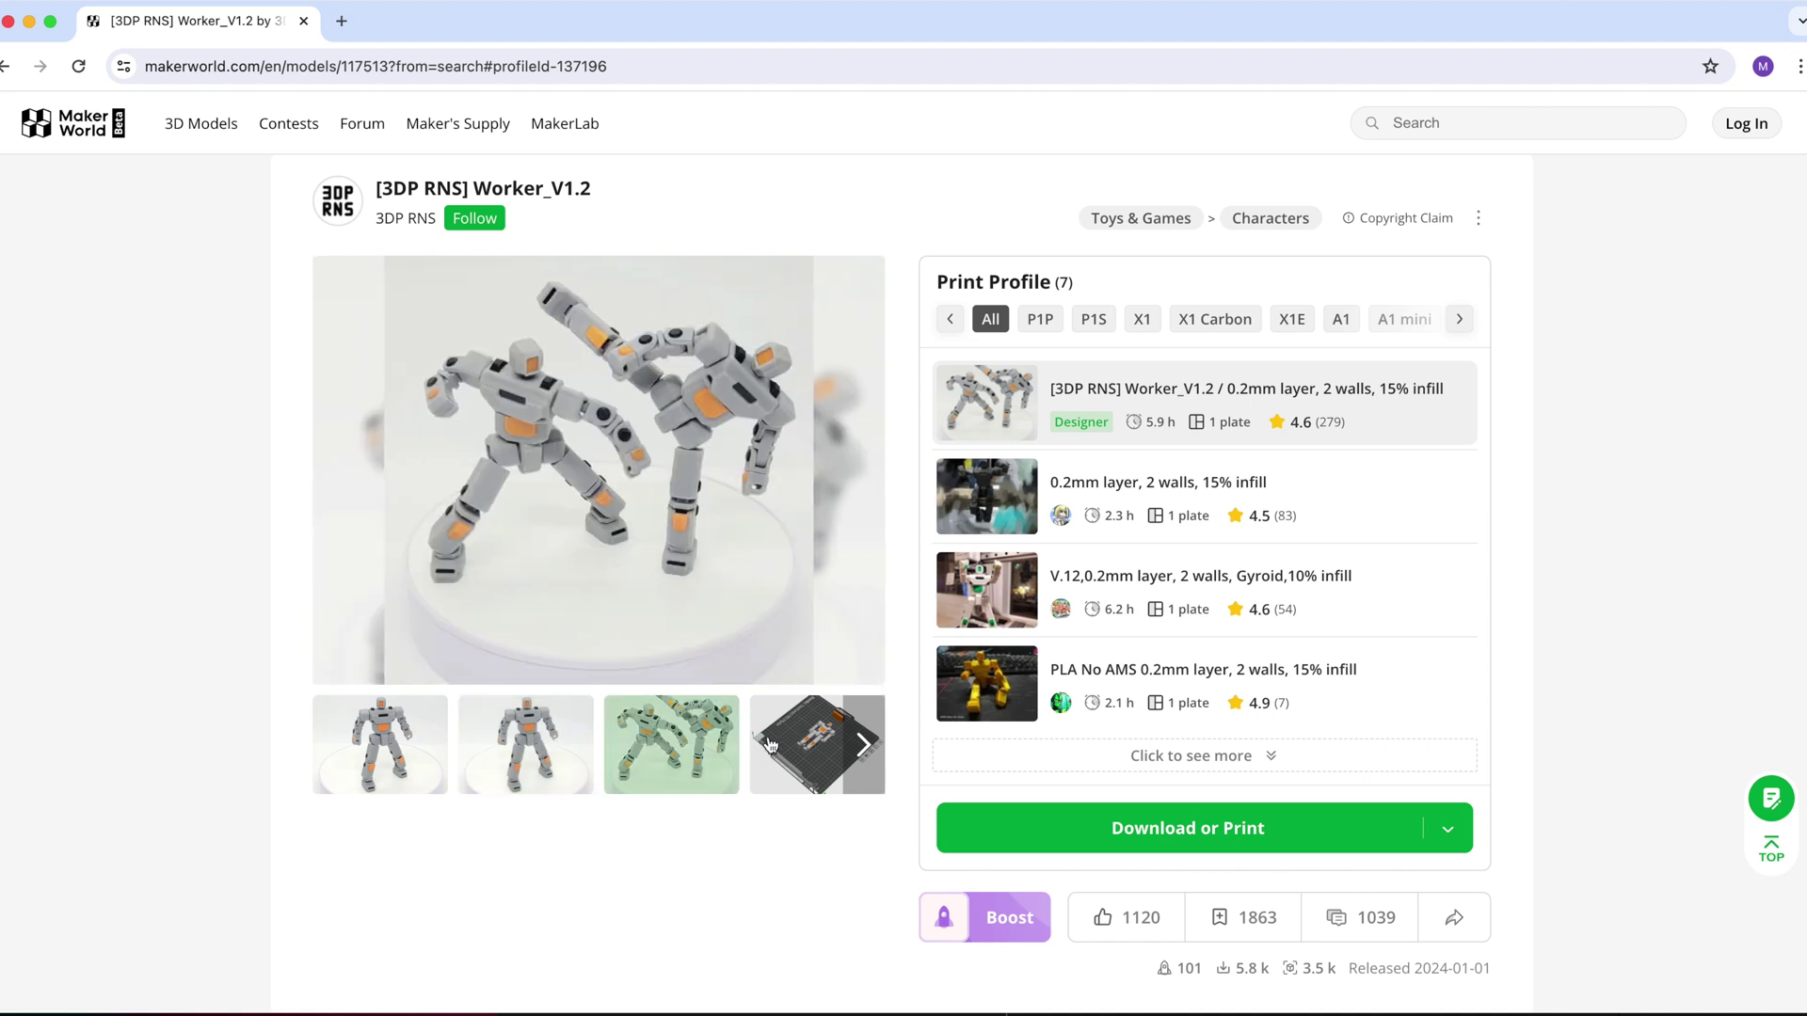
click(800, 746)
click(852, 746)
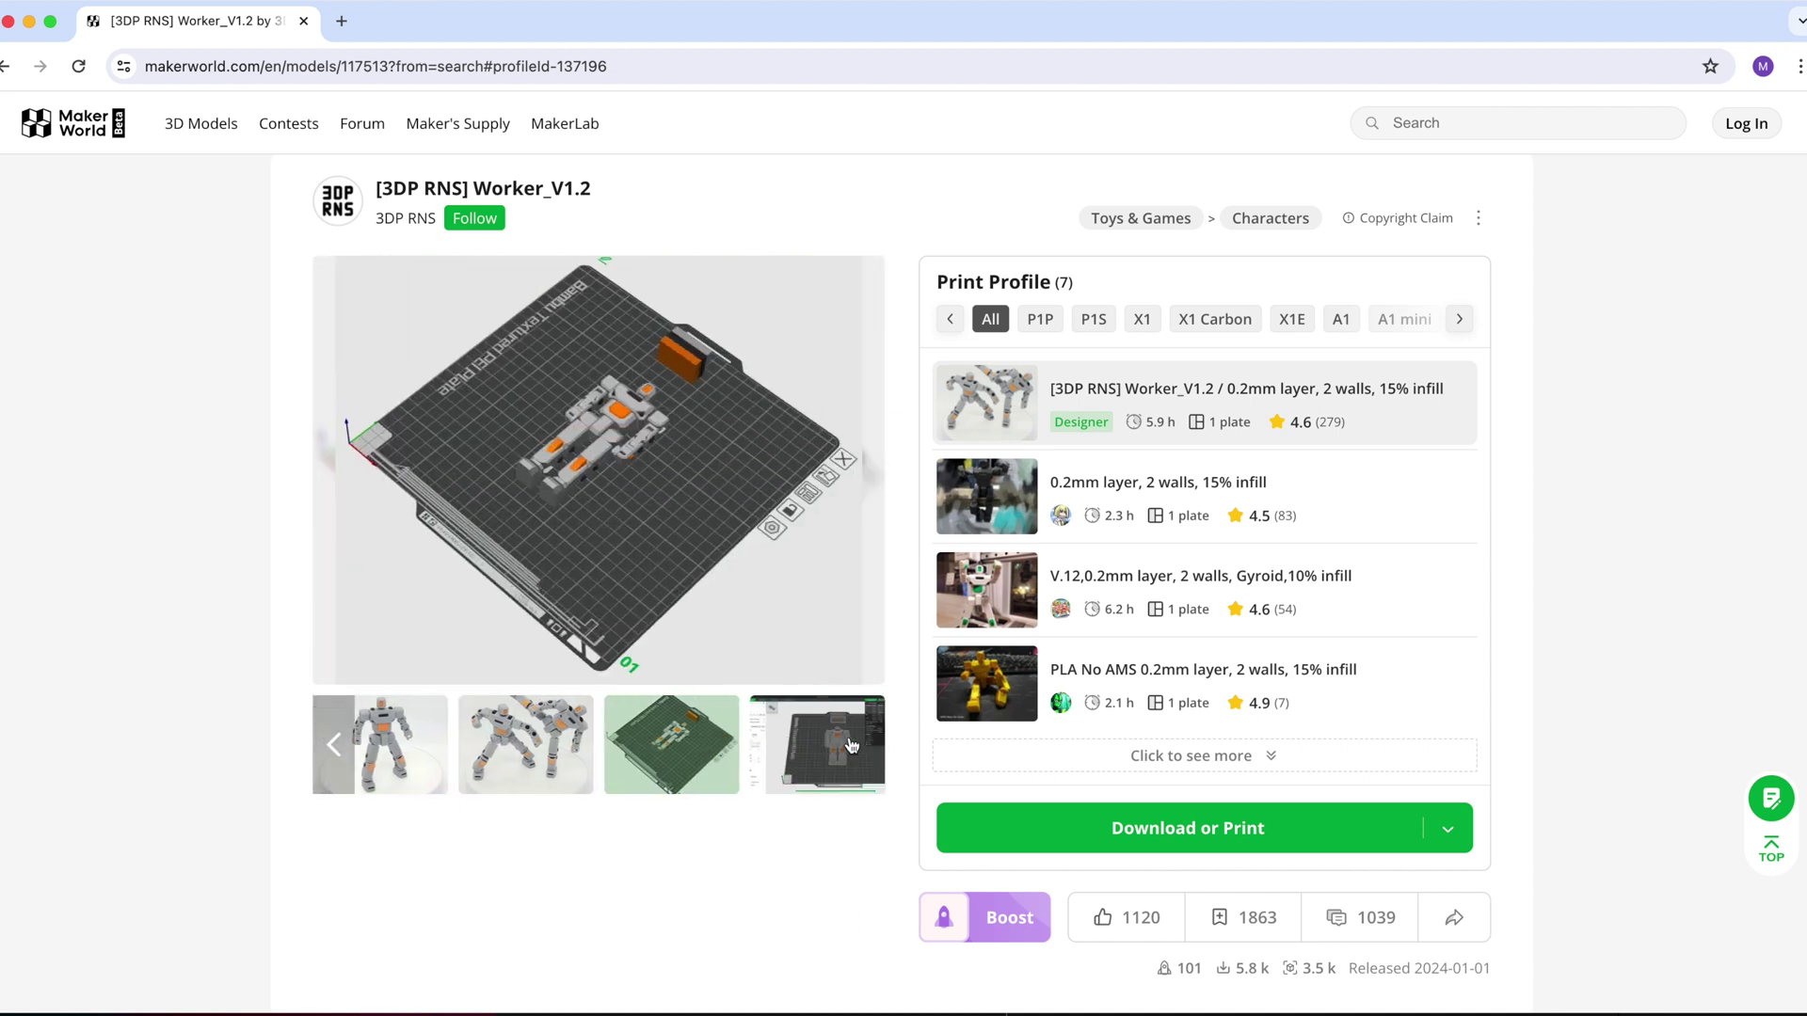
click(333, 735)
click(333, 735)
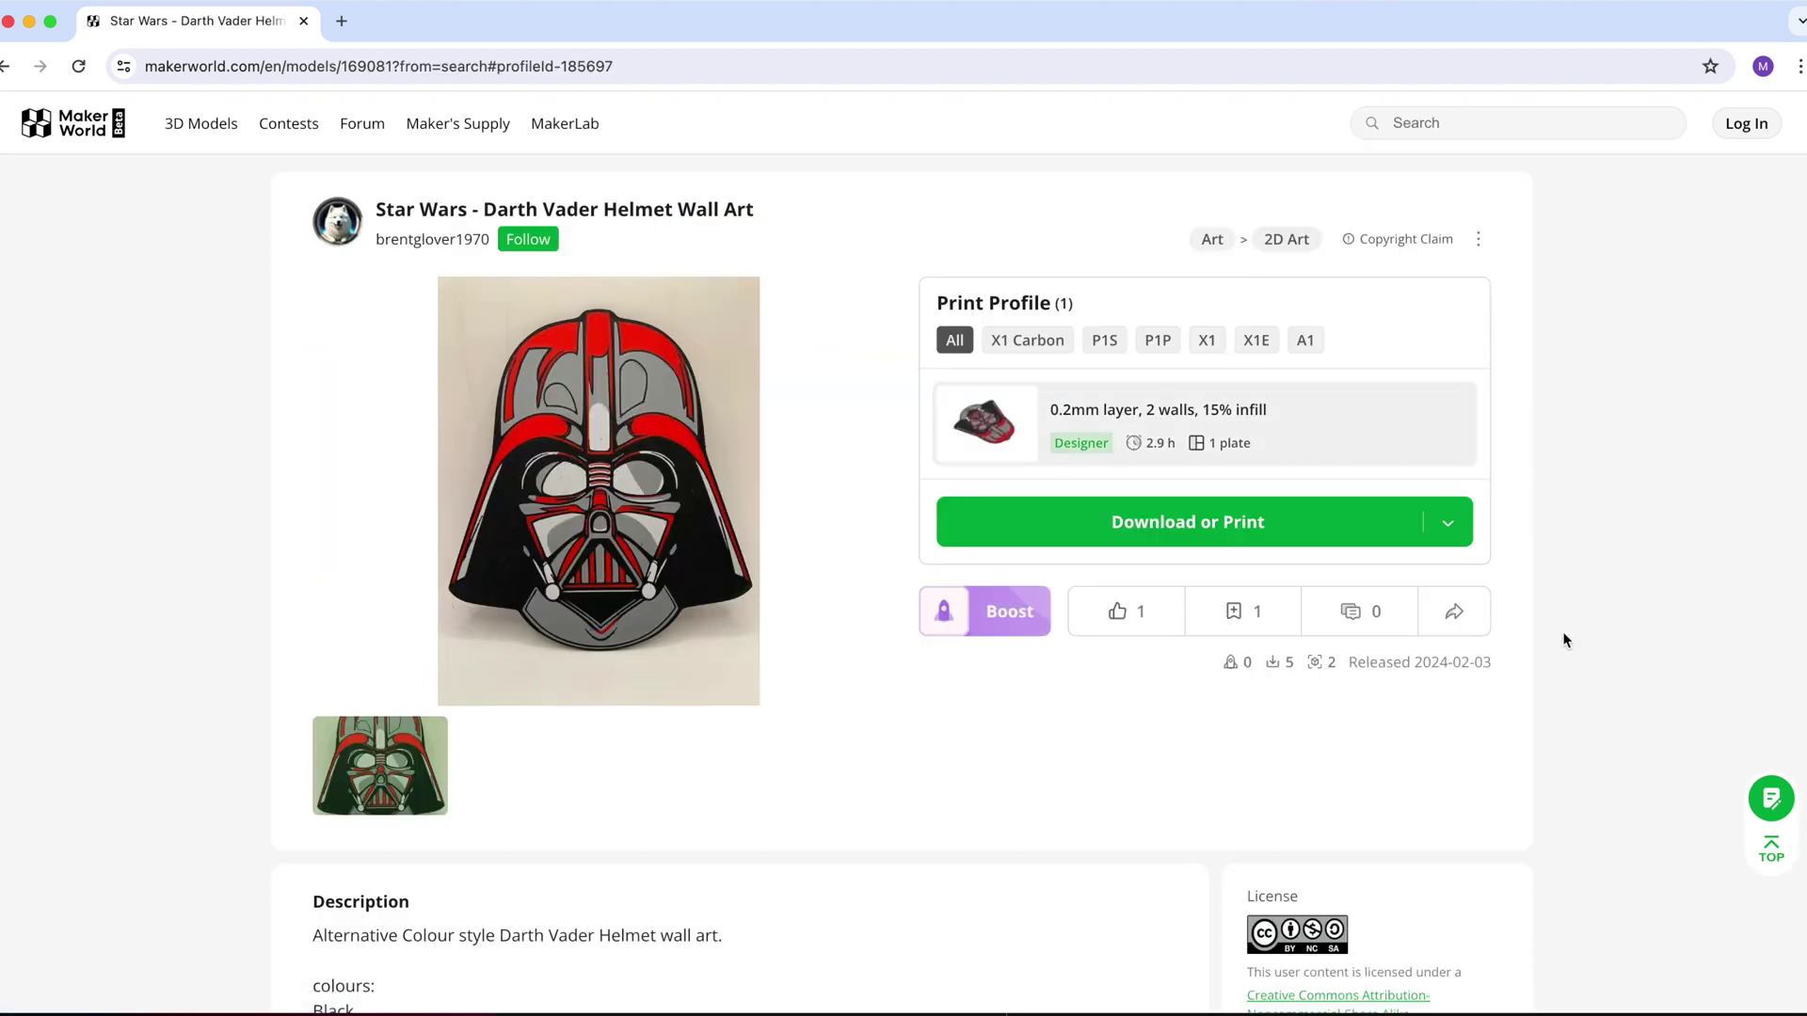
click(591, 521)
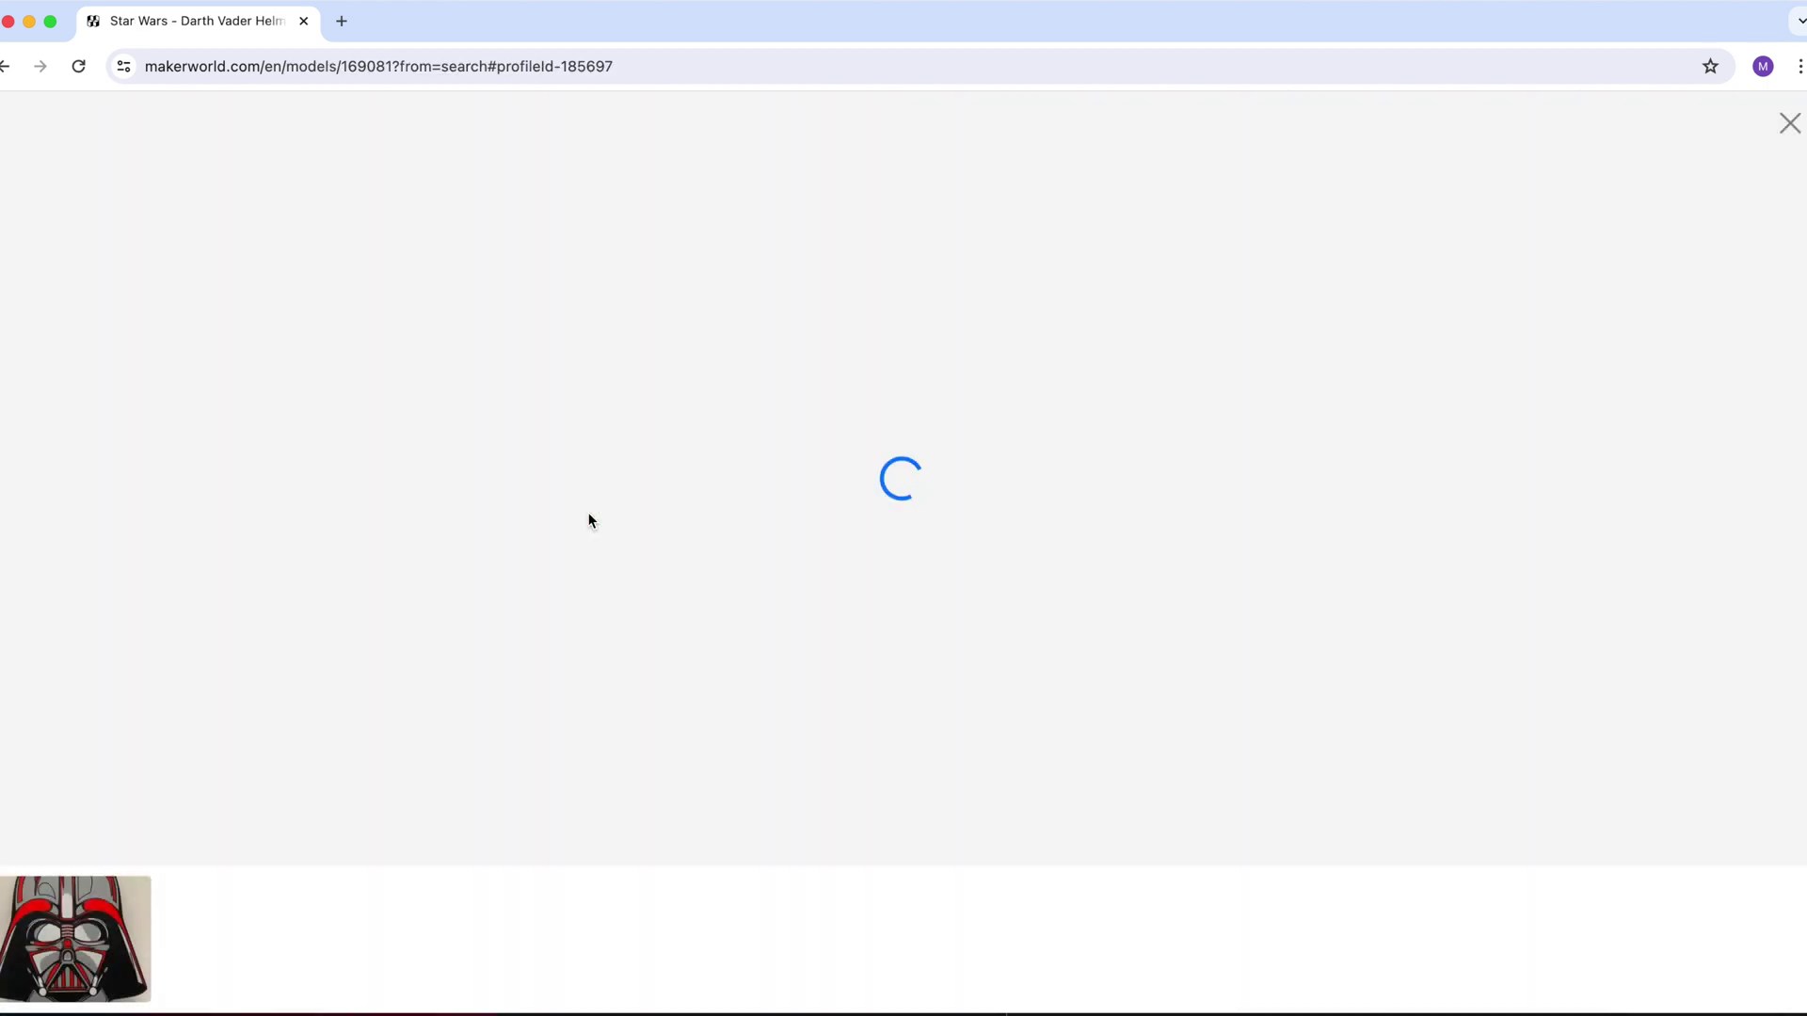
click(1791, 126)
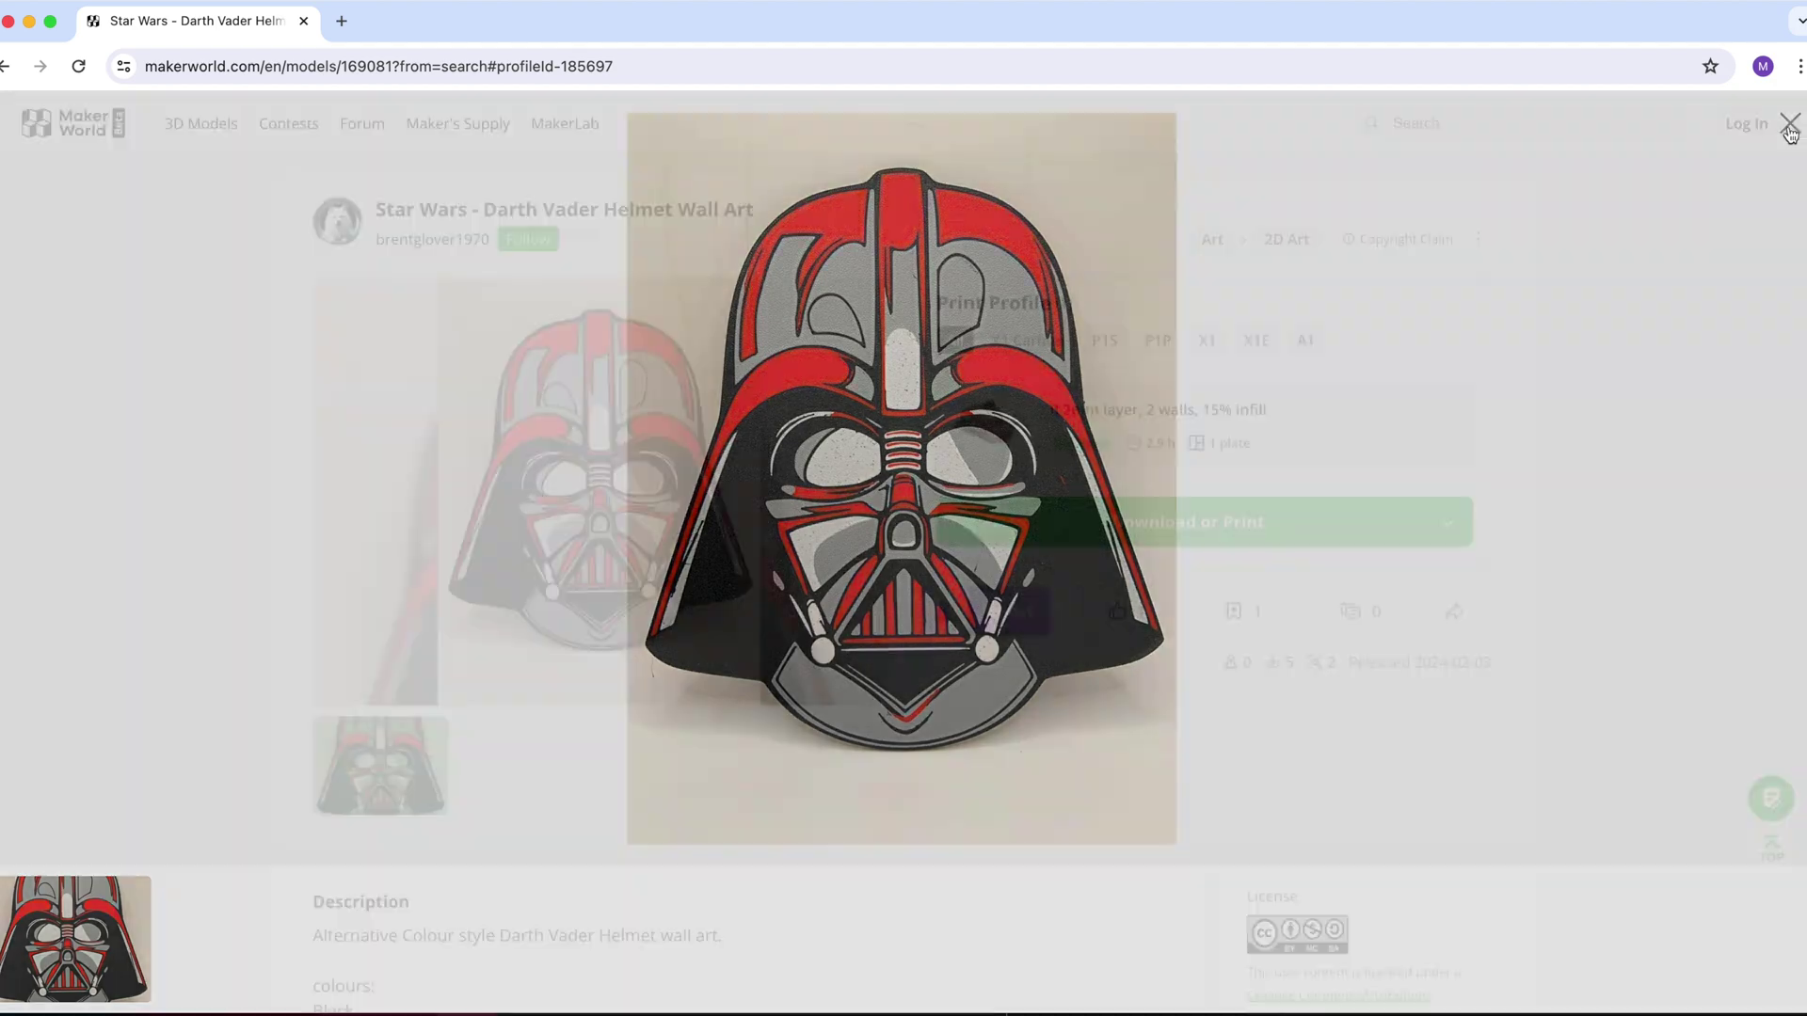
scroll(681, 547, down, 1)
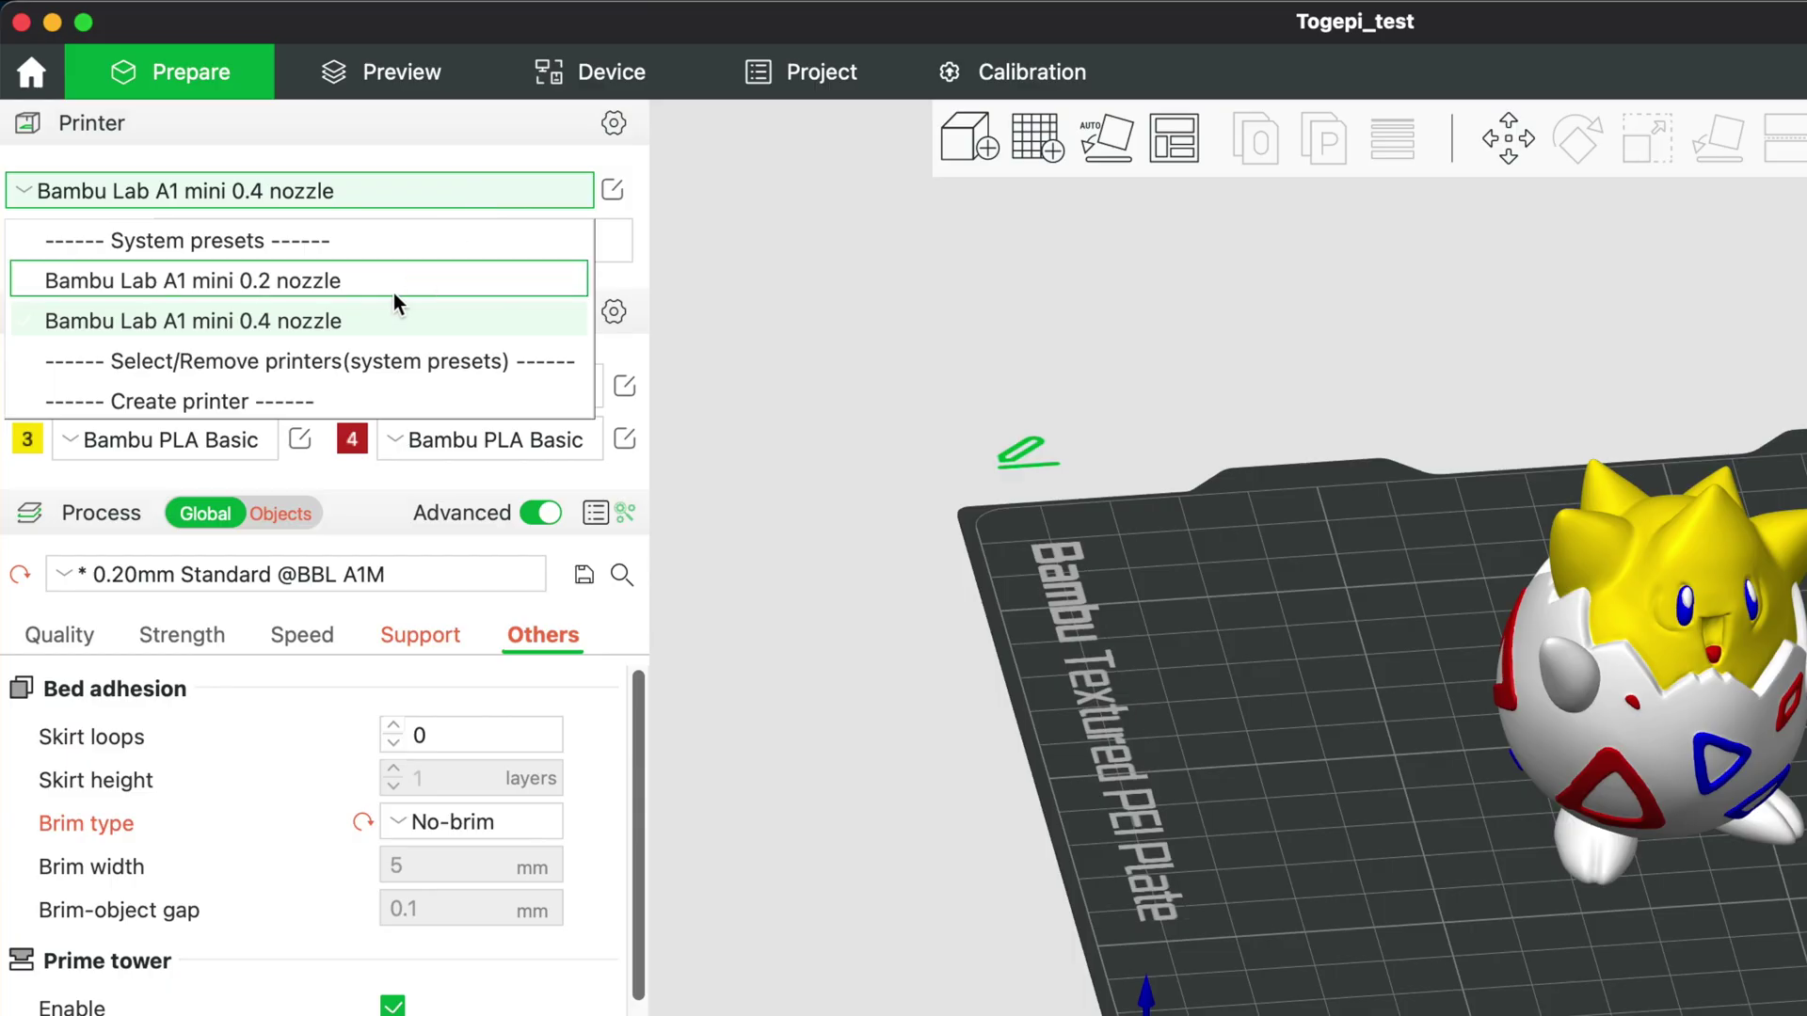
click(336, 321)
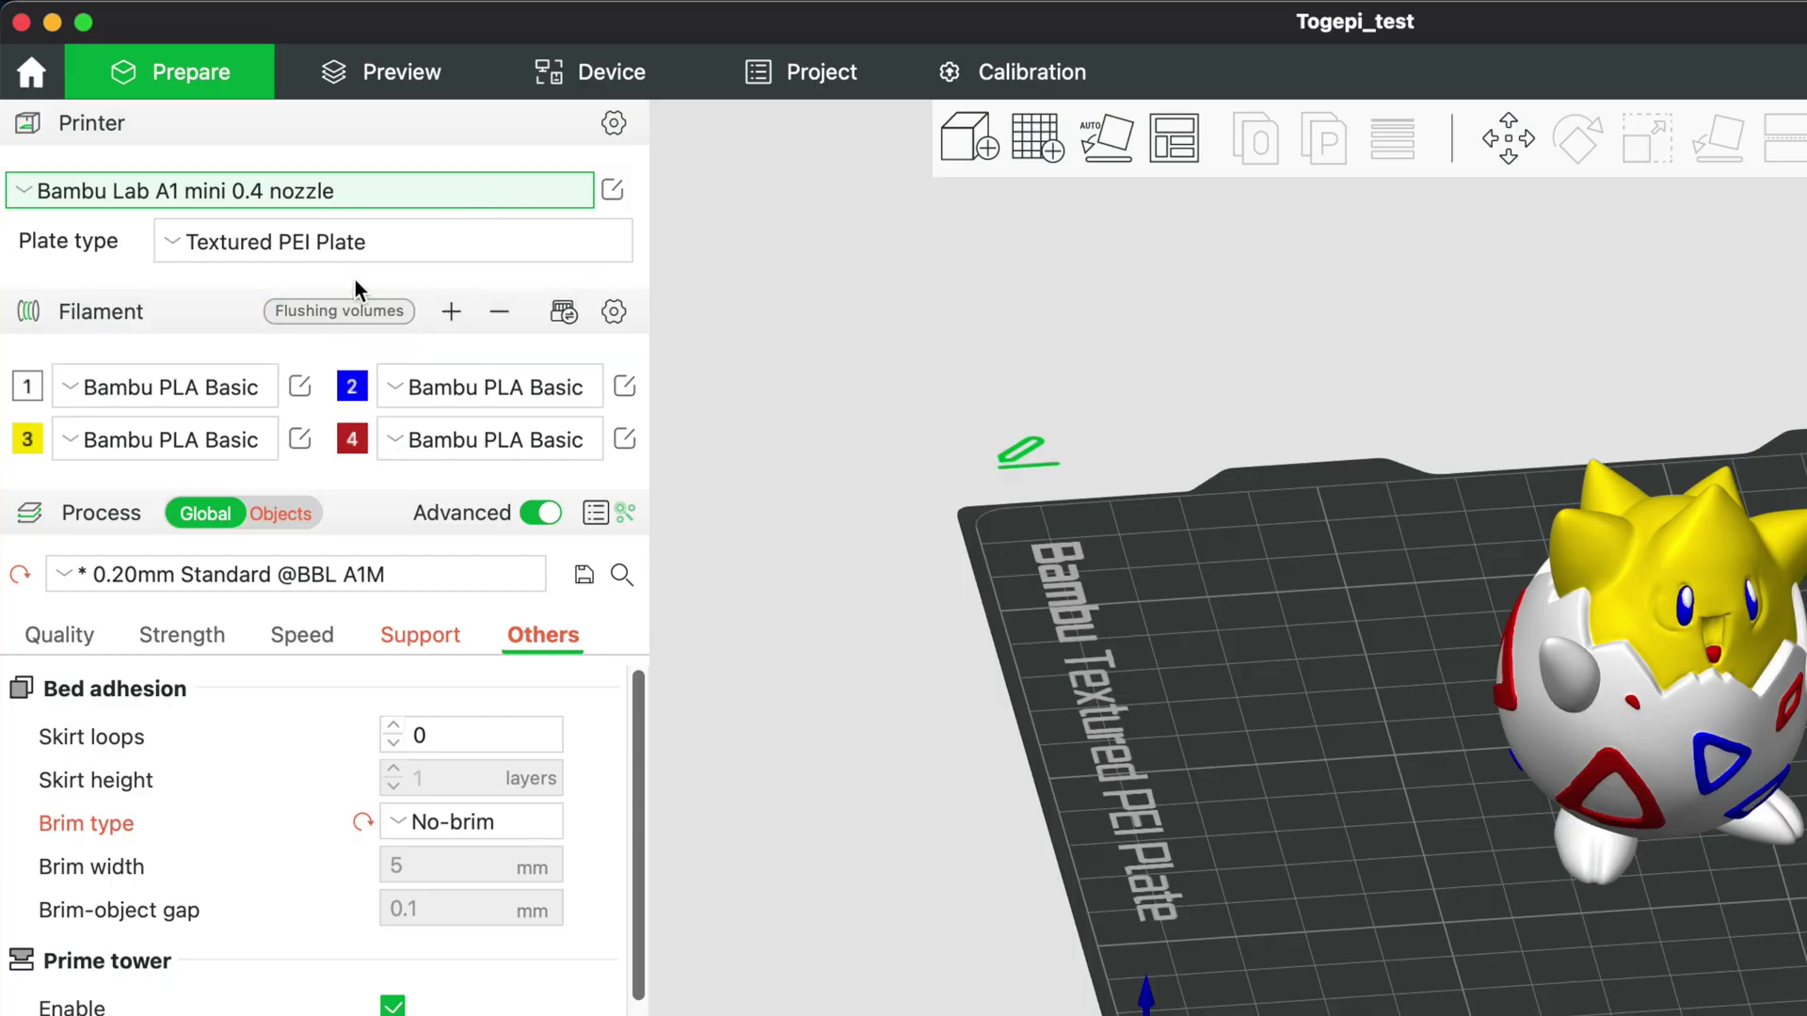
click(380, 247)
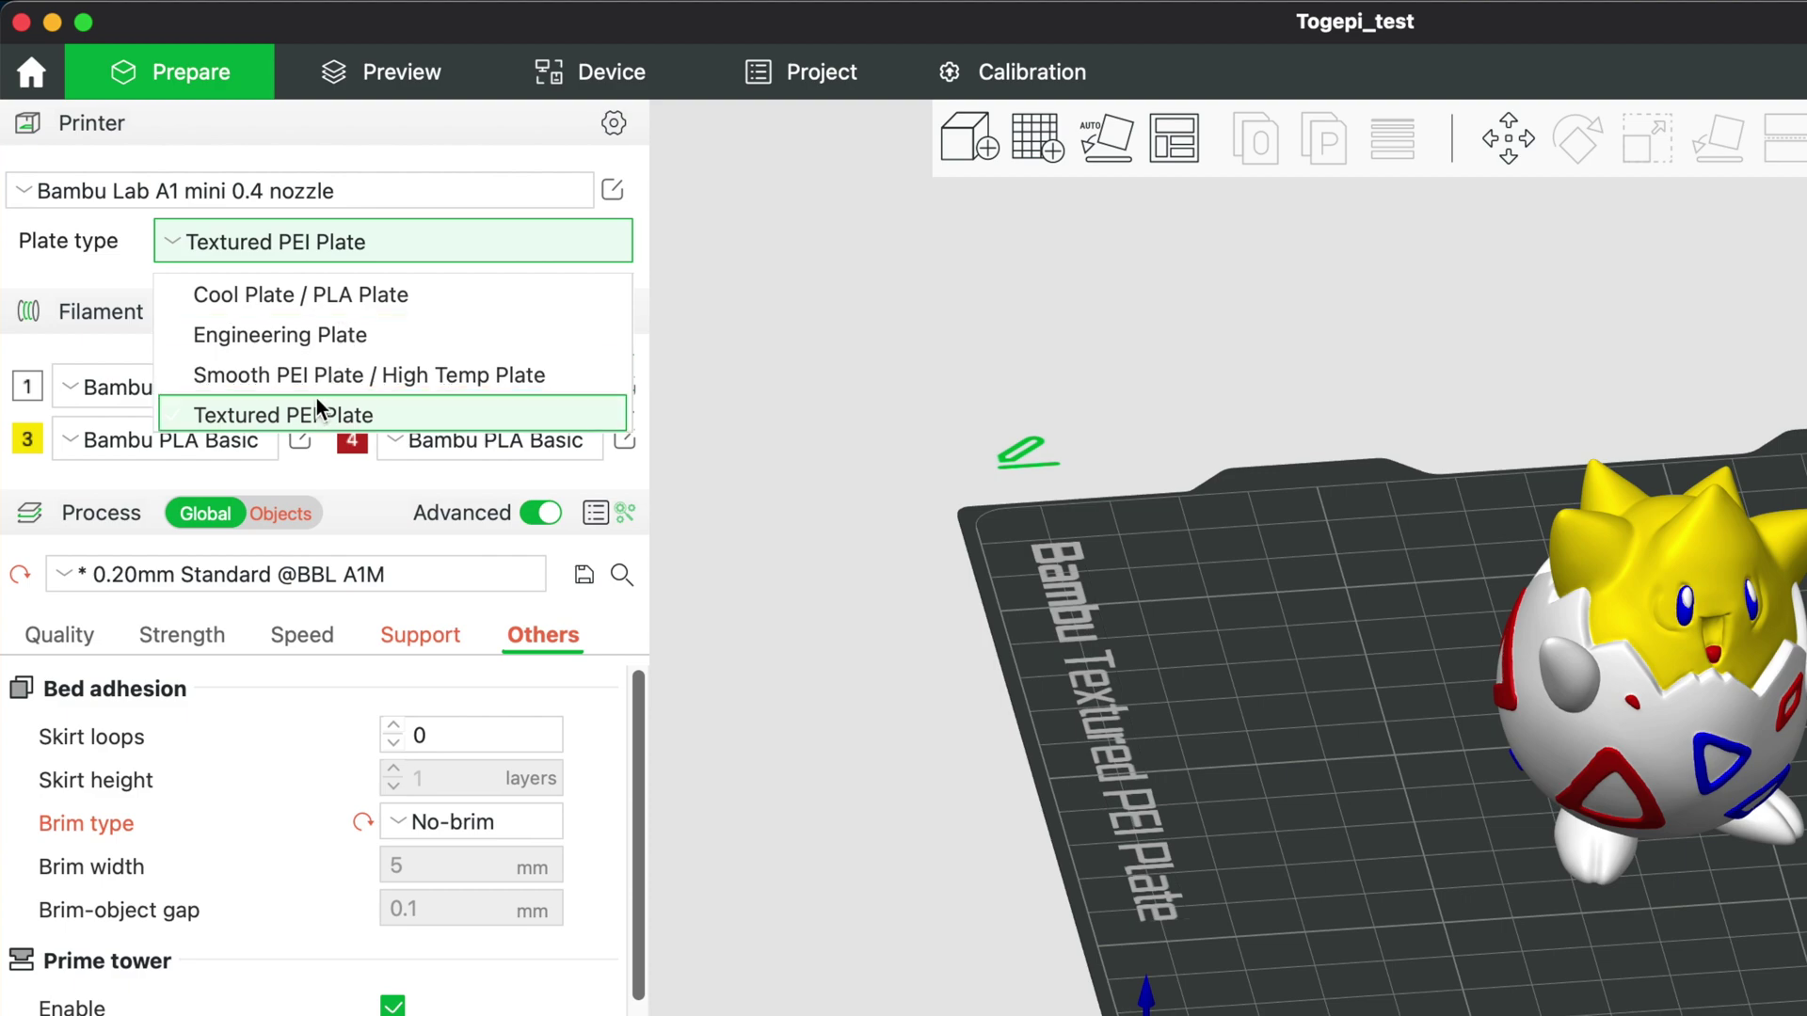
click(316, 411)
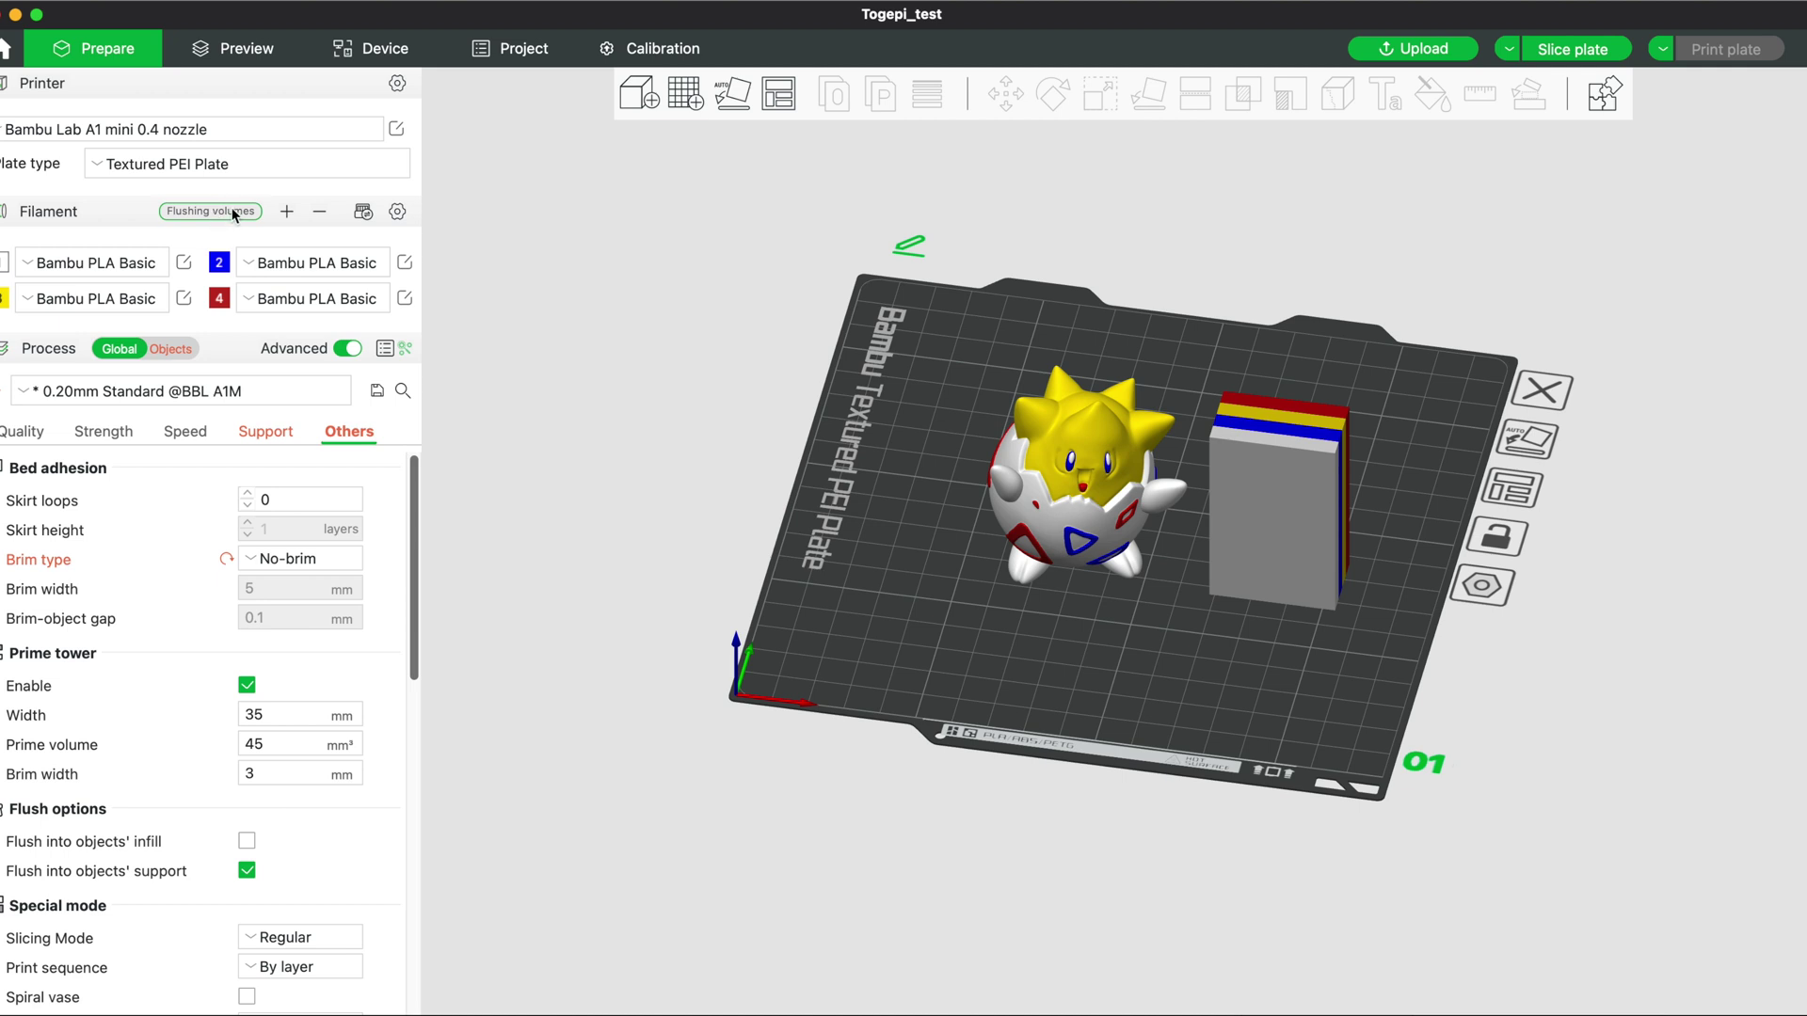
click(231, 211)
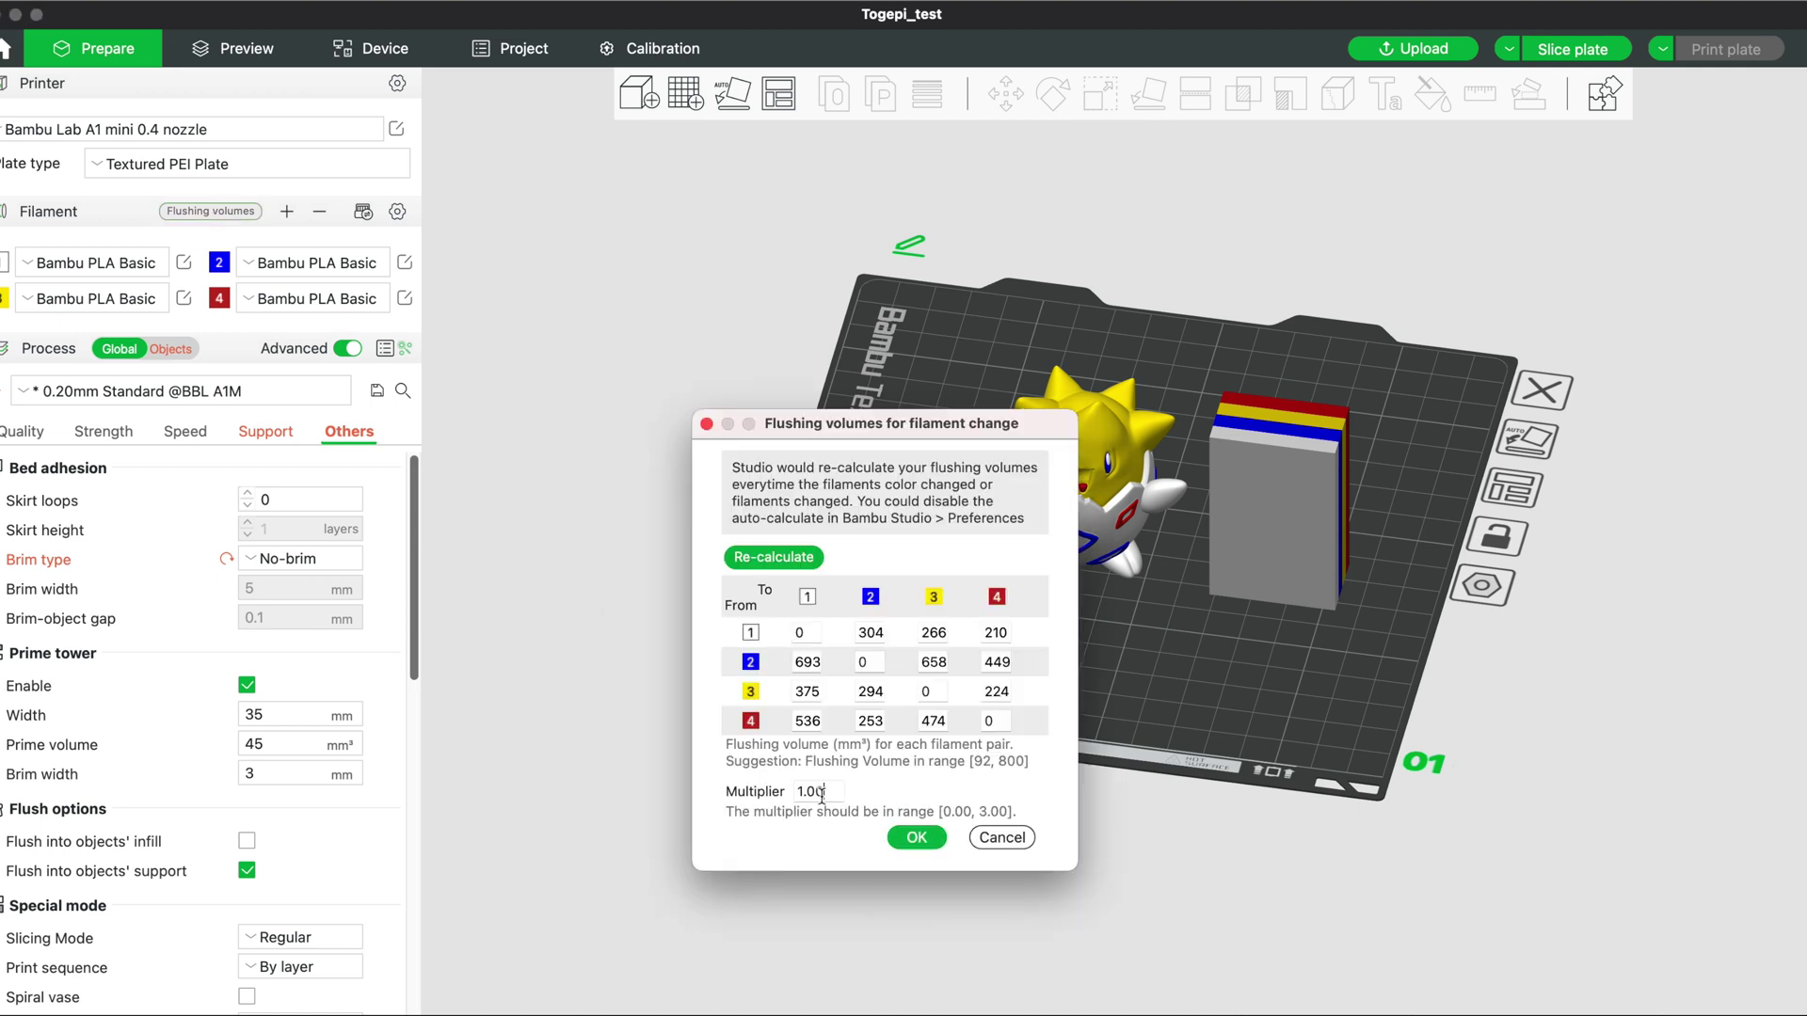
click(918, 838)
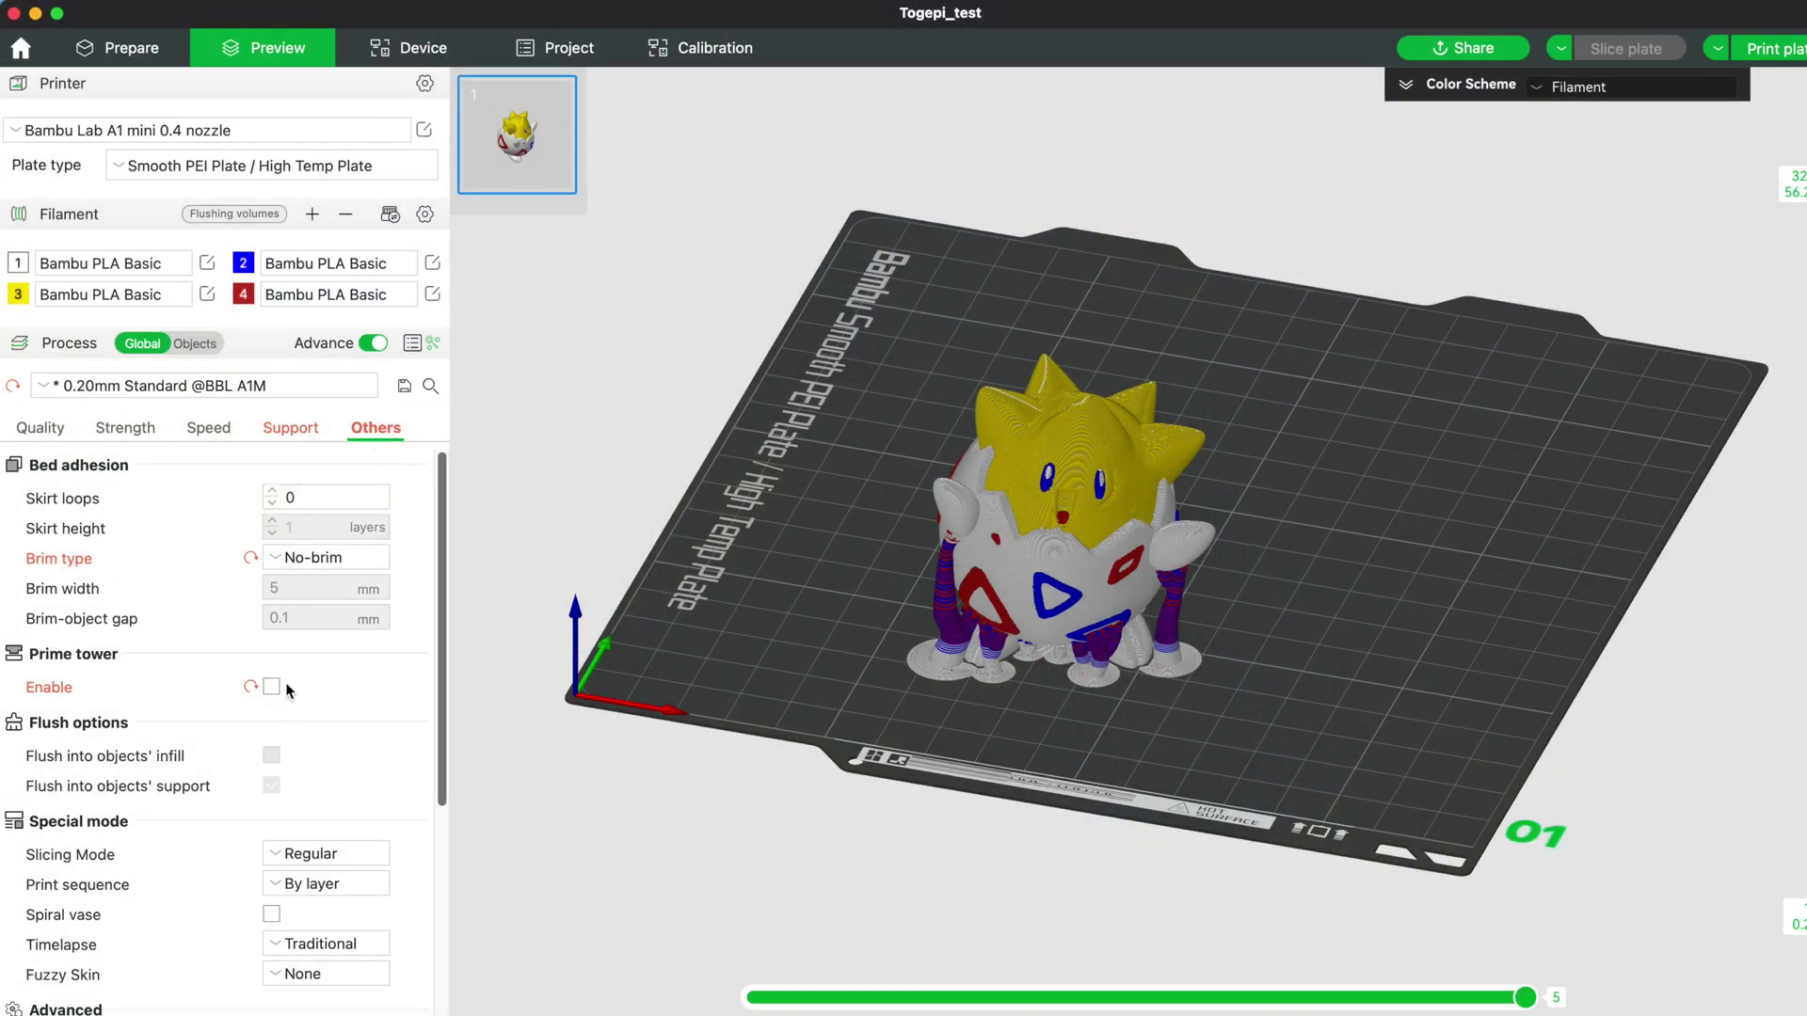
Step: Re-enable the prime tower at 17 mm width, slice Togepi, then disable the prime tower
click(271, 687)
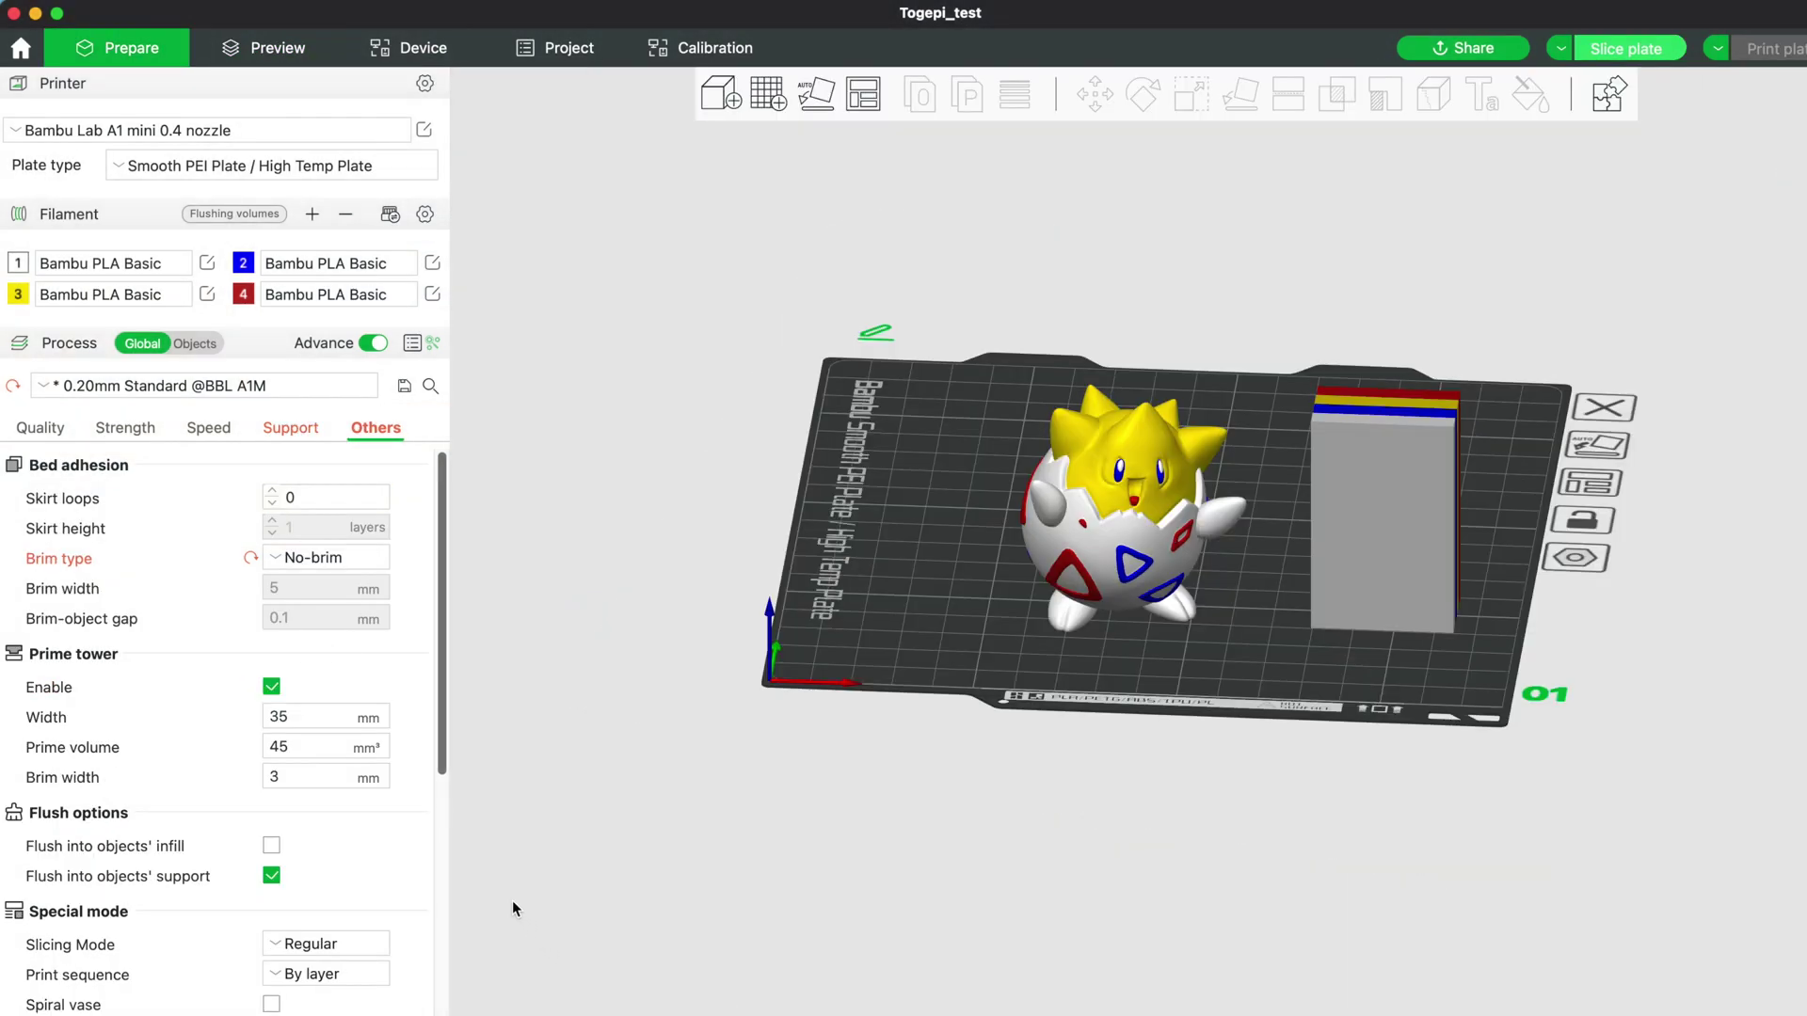
click(305, 743)
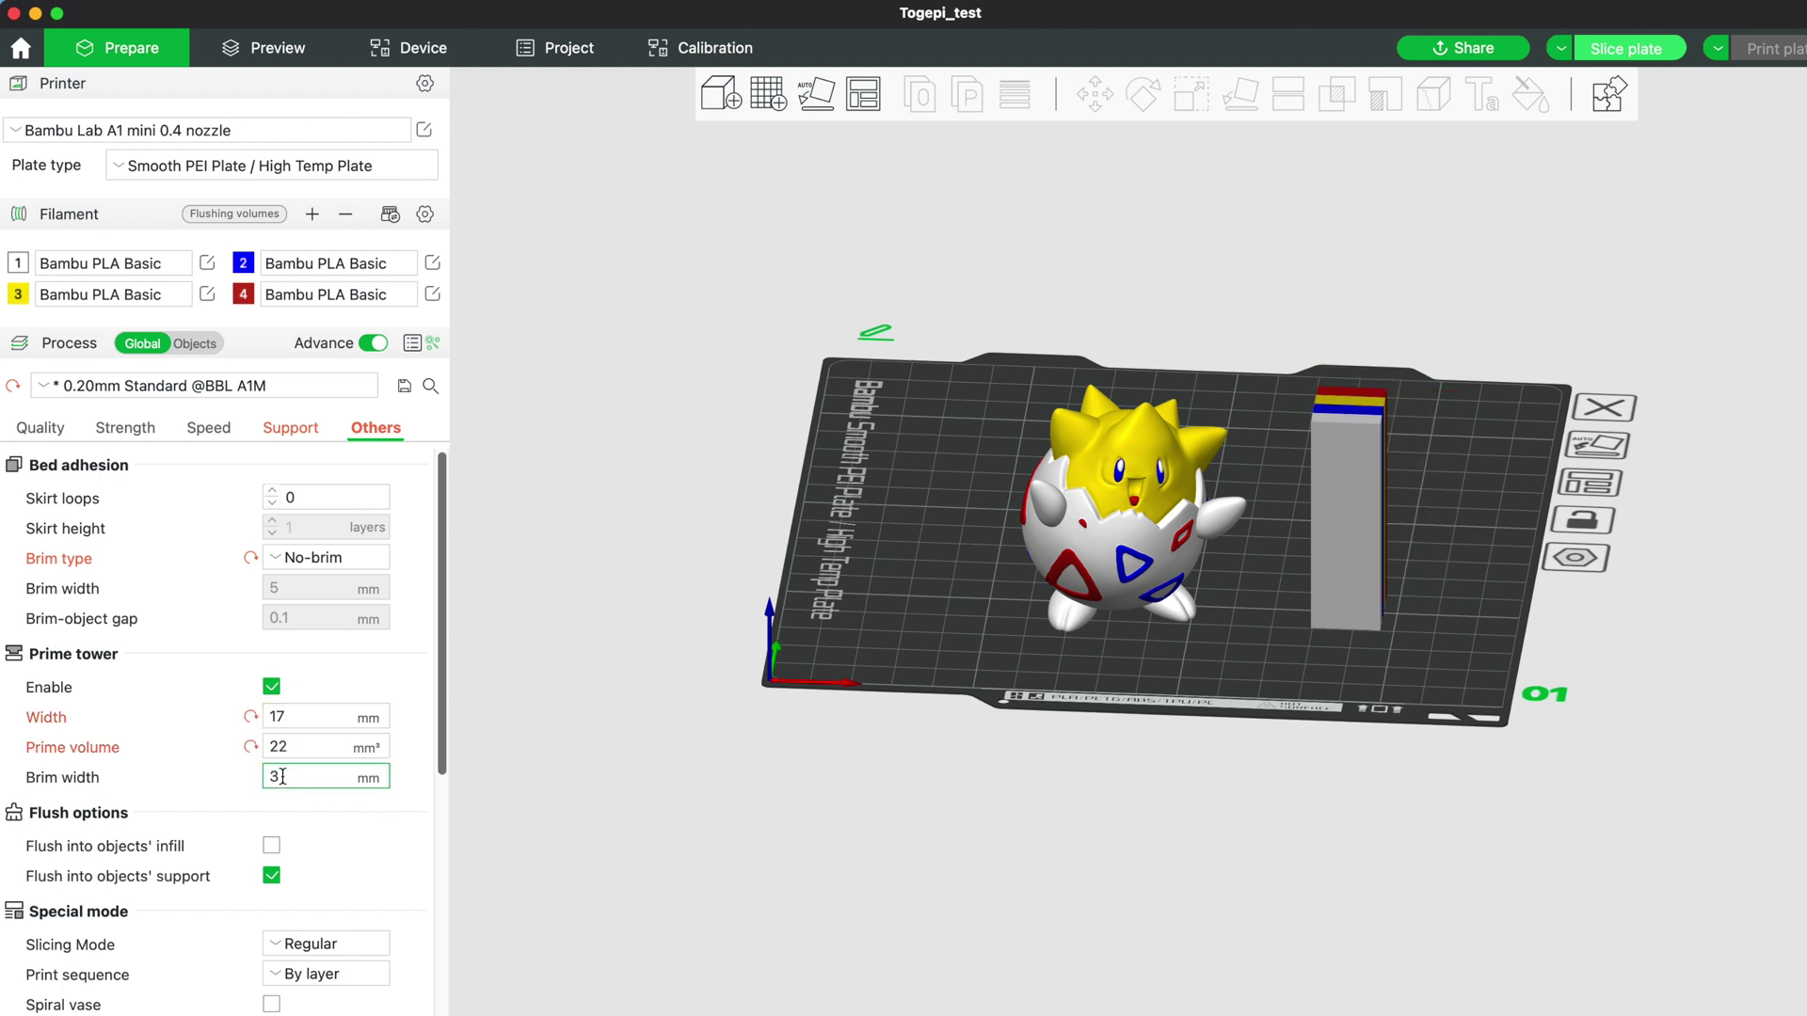
click(1621, 54)
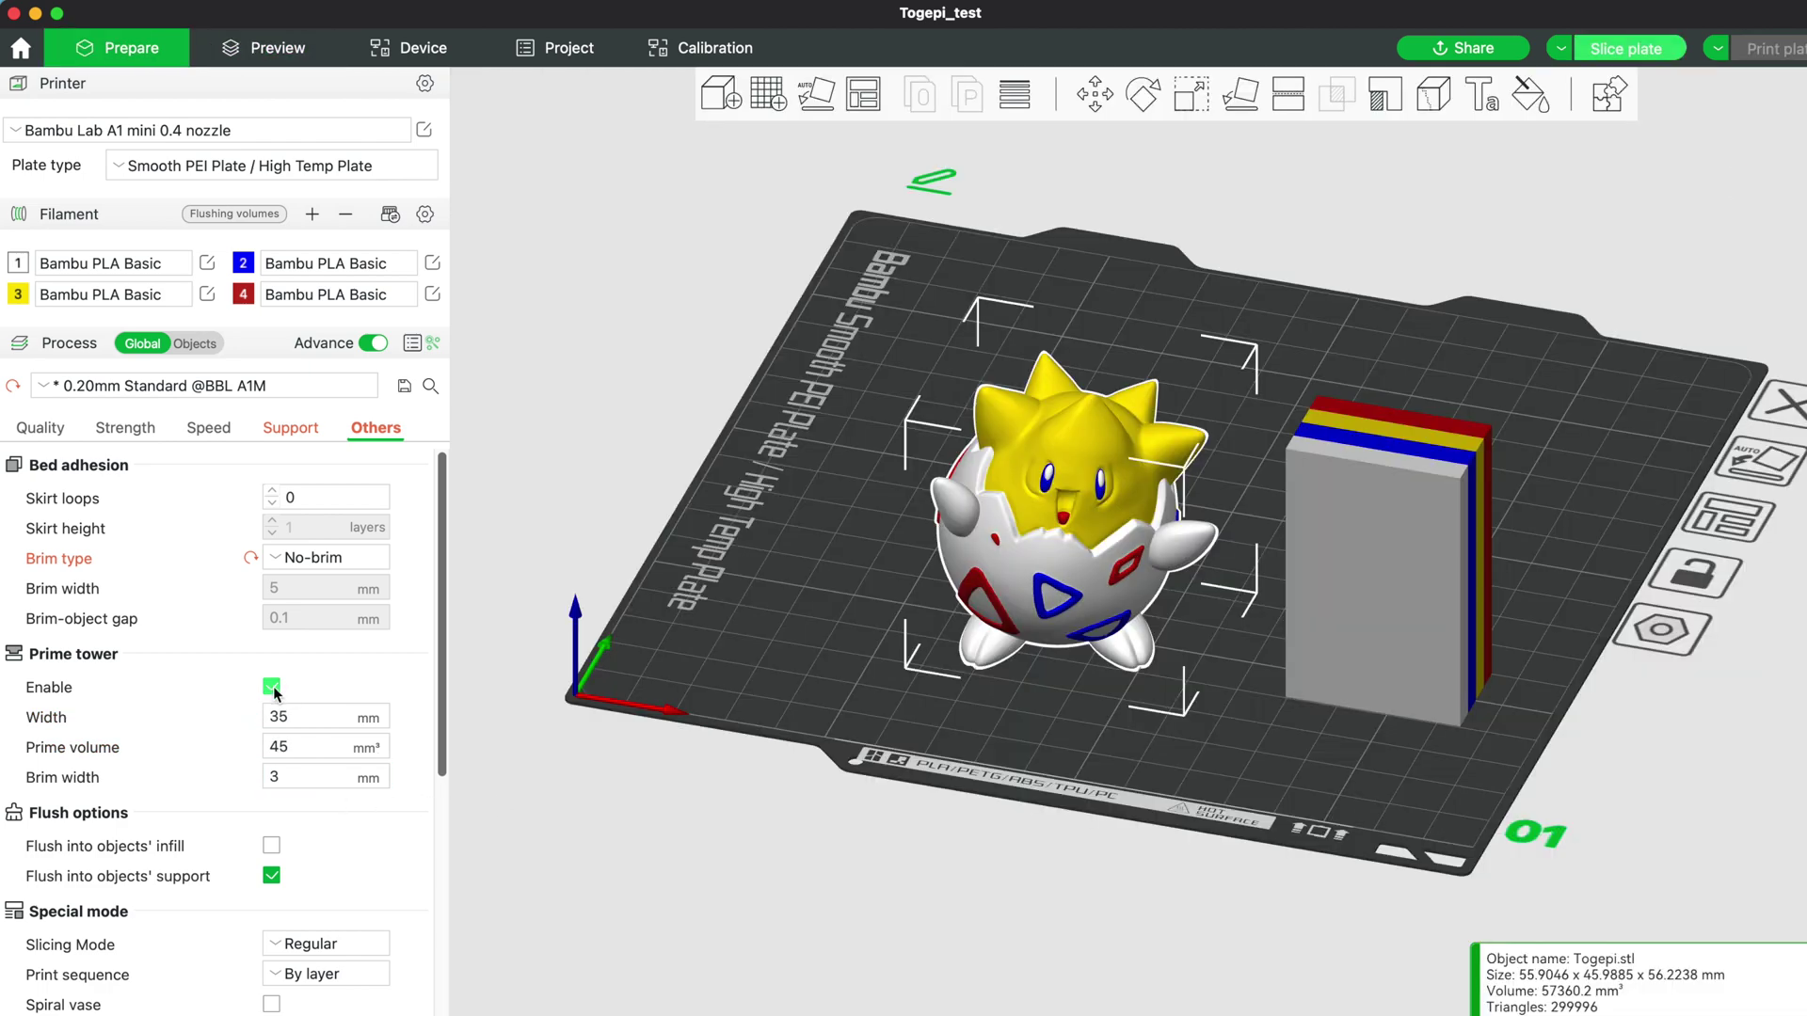
click(272, 688)
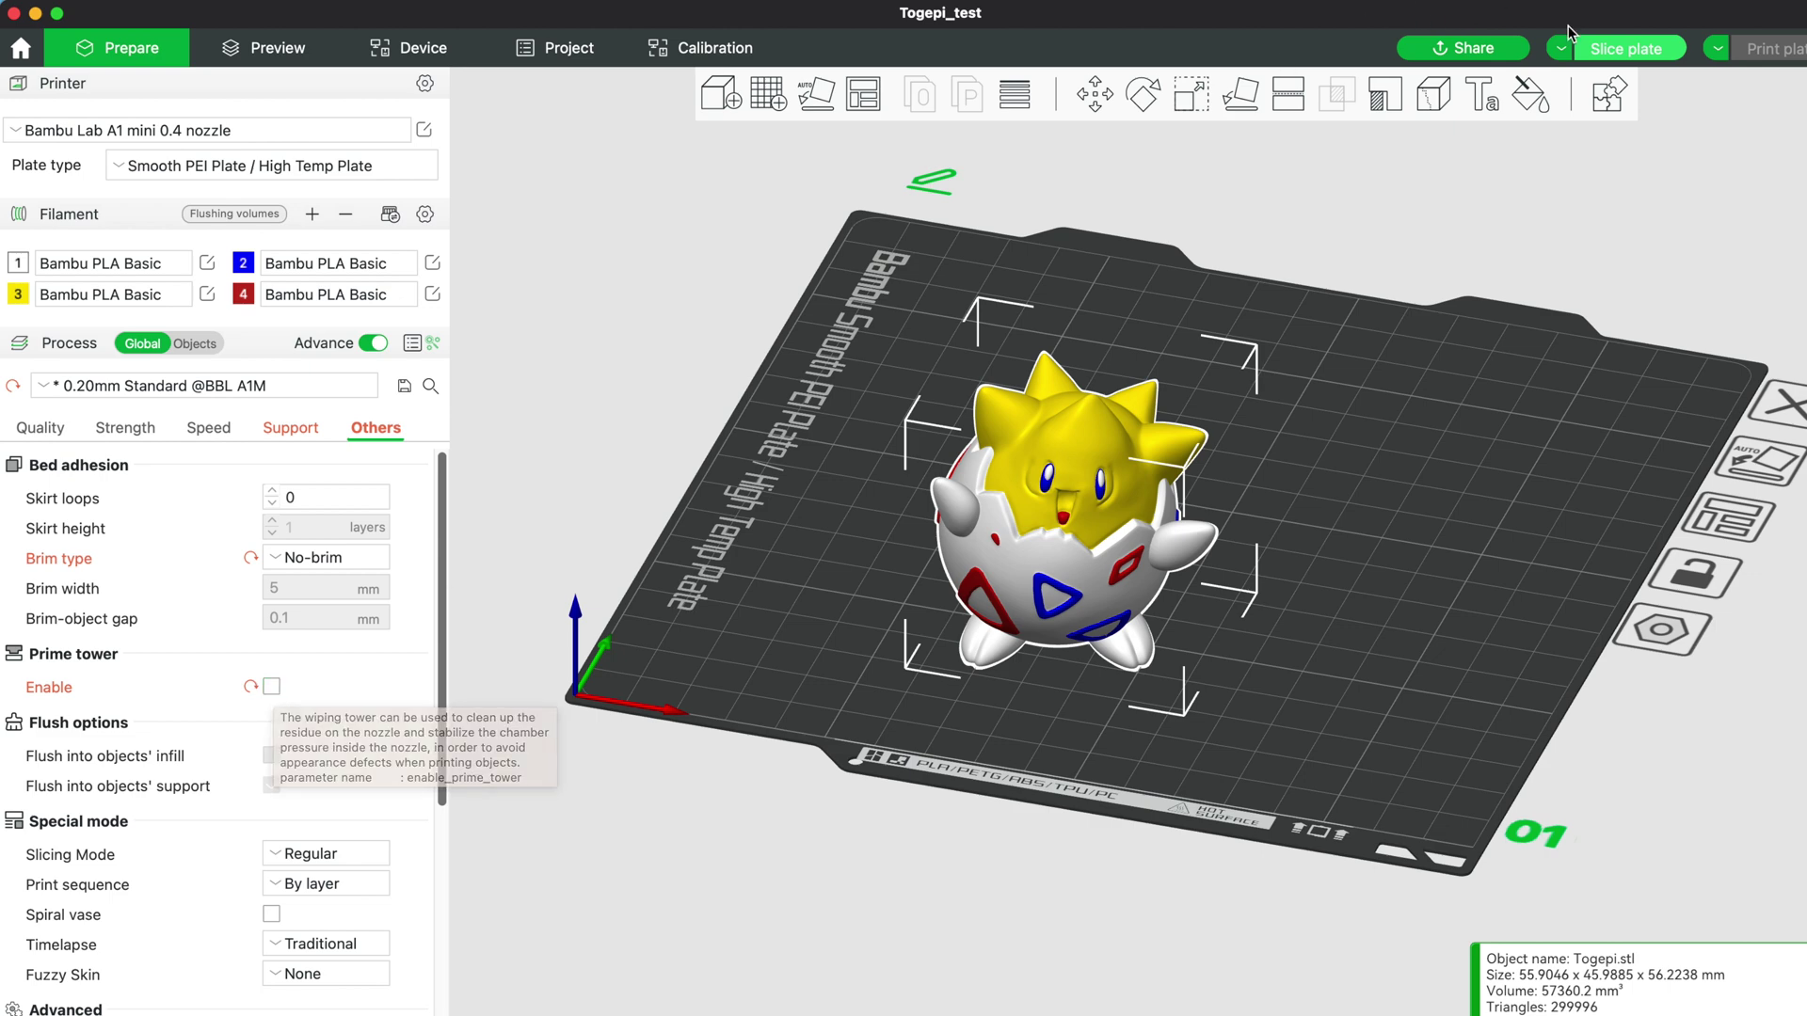
Step: Slice the Togepi plate without a prime tower using the slice shortcut
key(super+r)
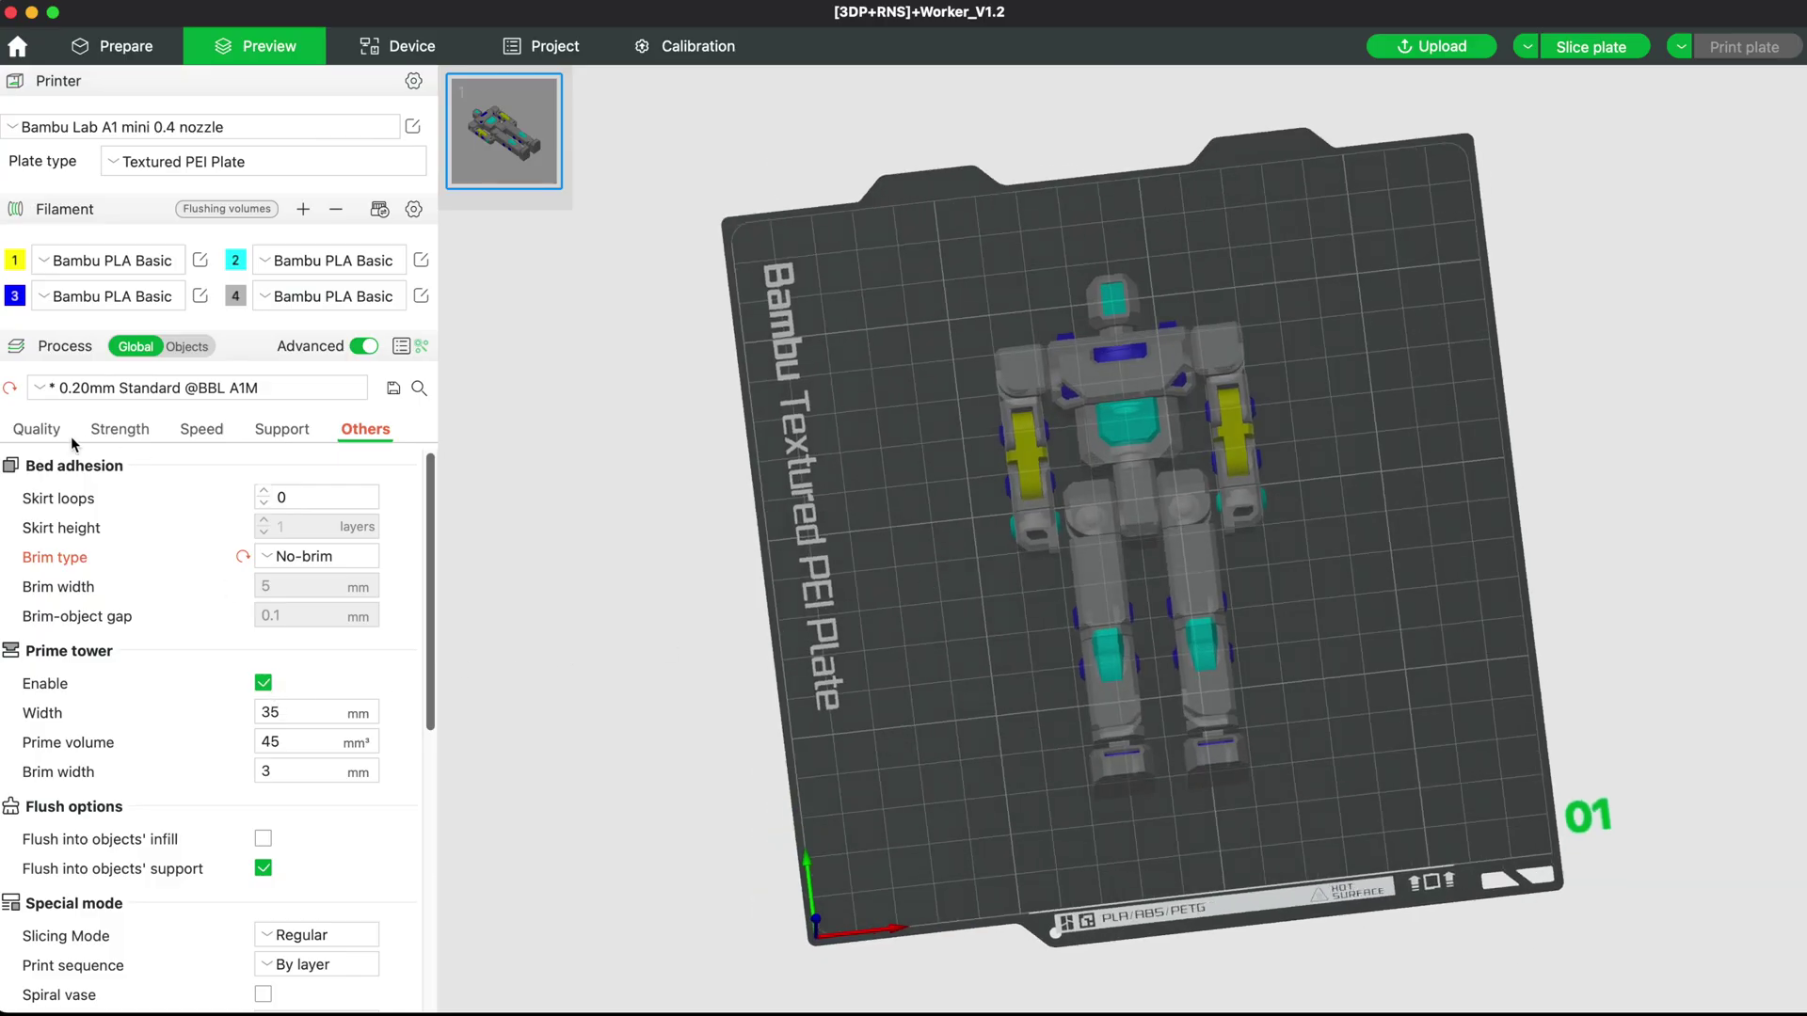
Step: In Prepare, set the robot plate's prime tower width to 17 mm and prime volume to 22 mm³
click(44, 433)
click(150, 49)
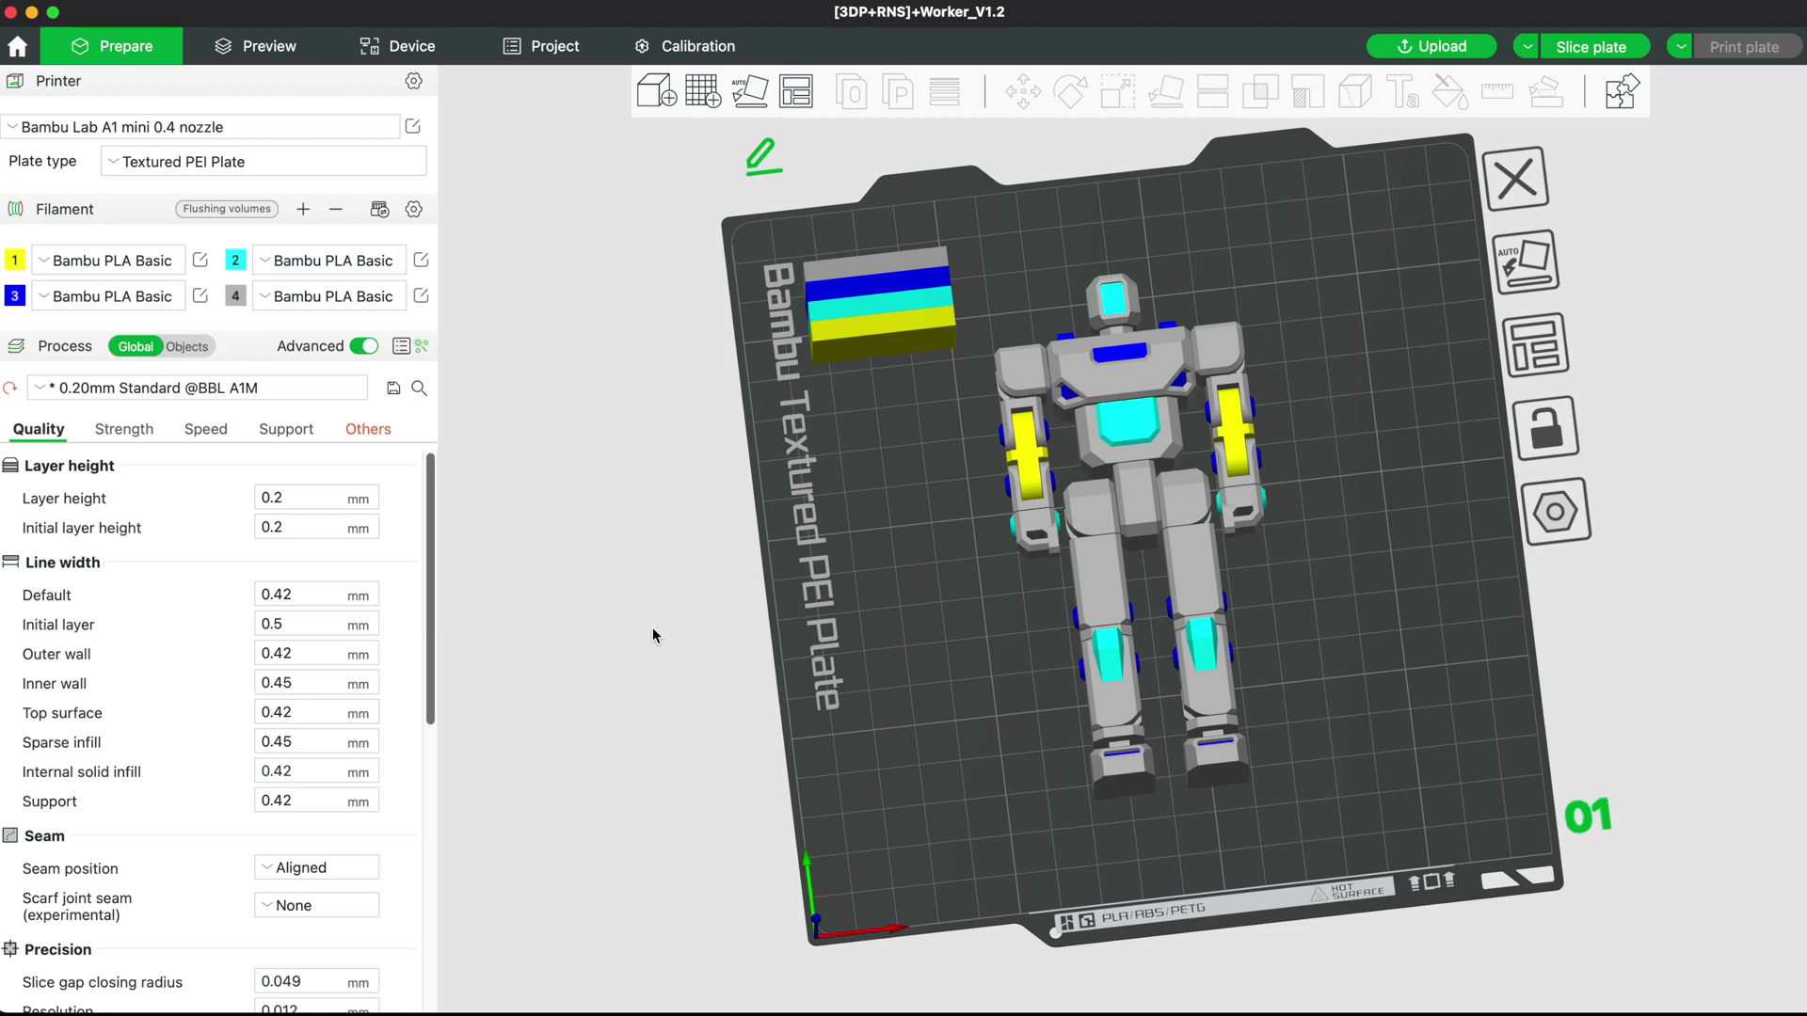
scroll(539, 478, up, 10)
scroll(540, 477, down, 3)
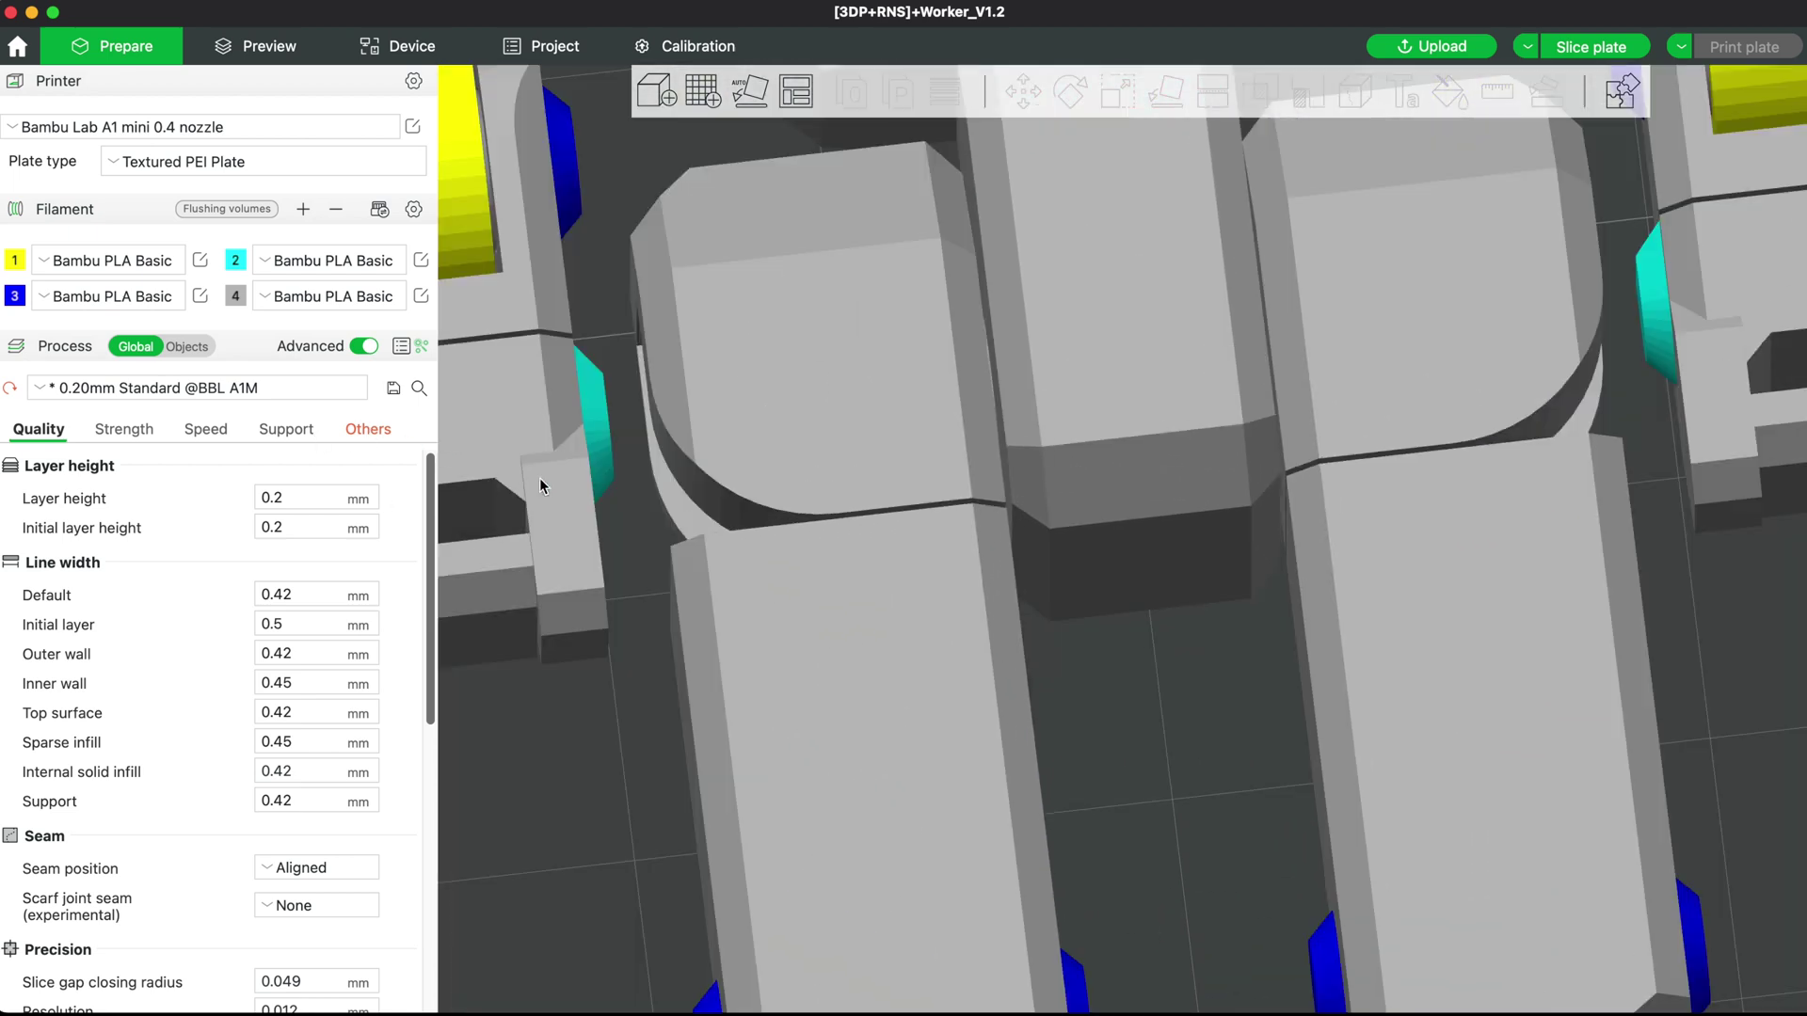
scroll(539, 477, down, 8)
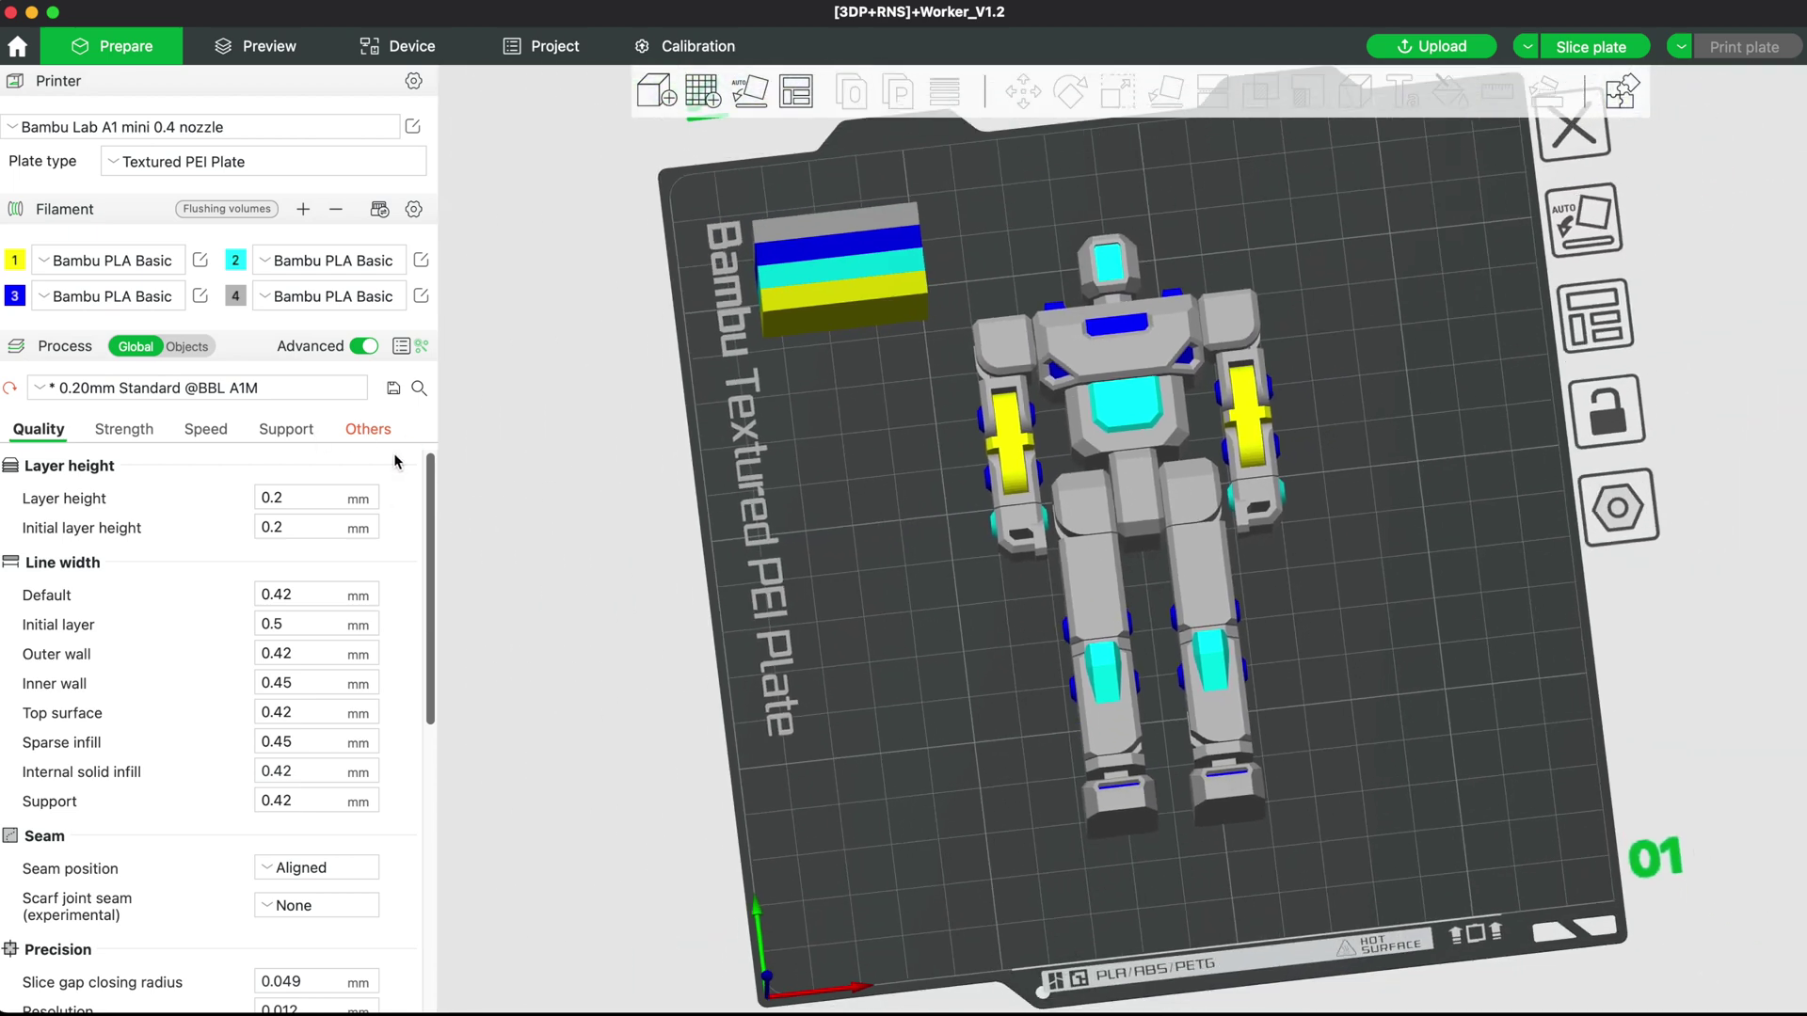
click(375, 432)
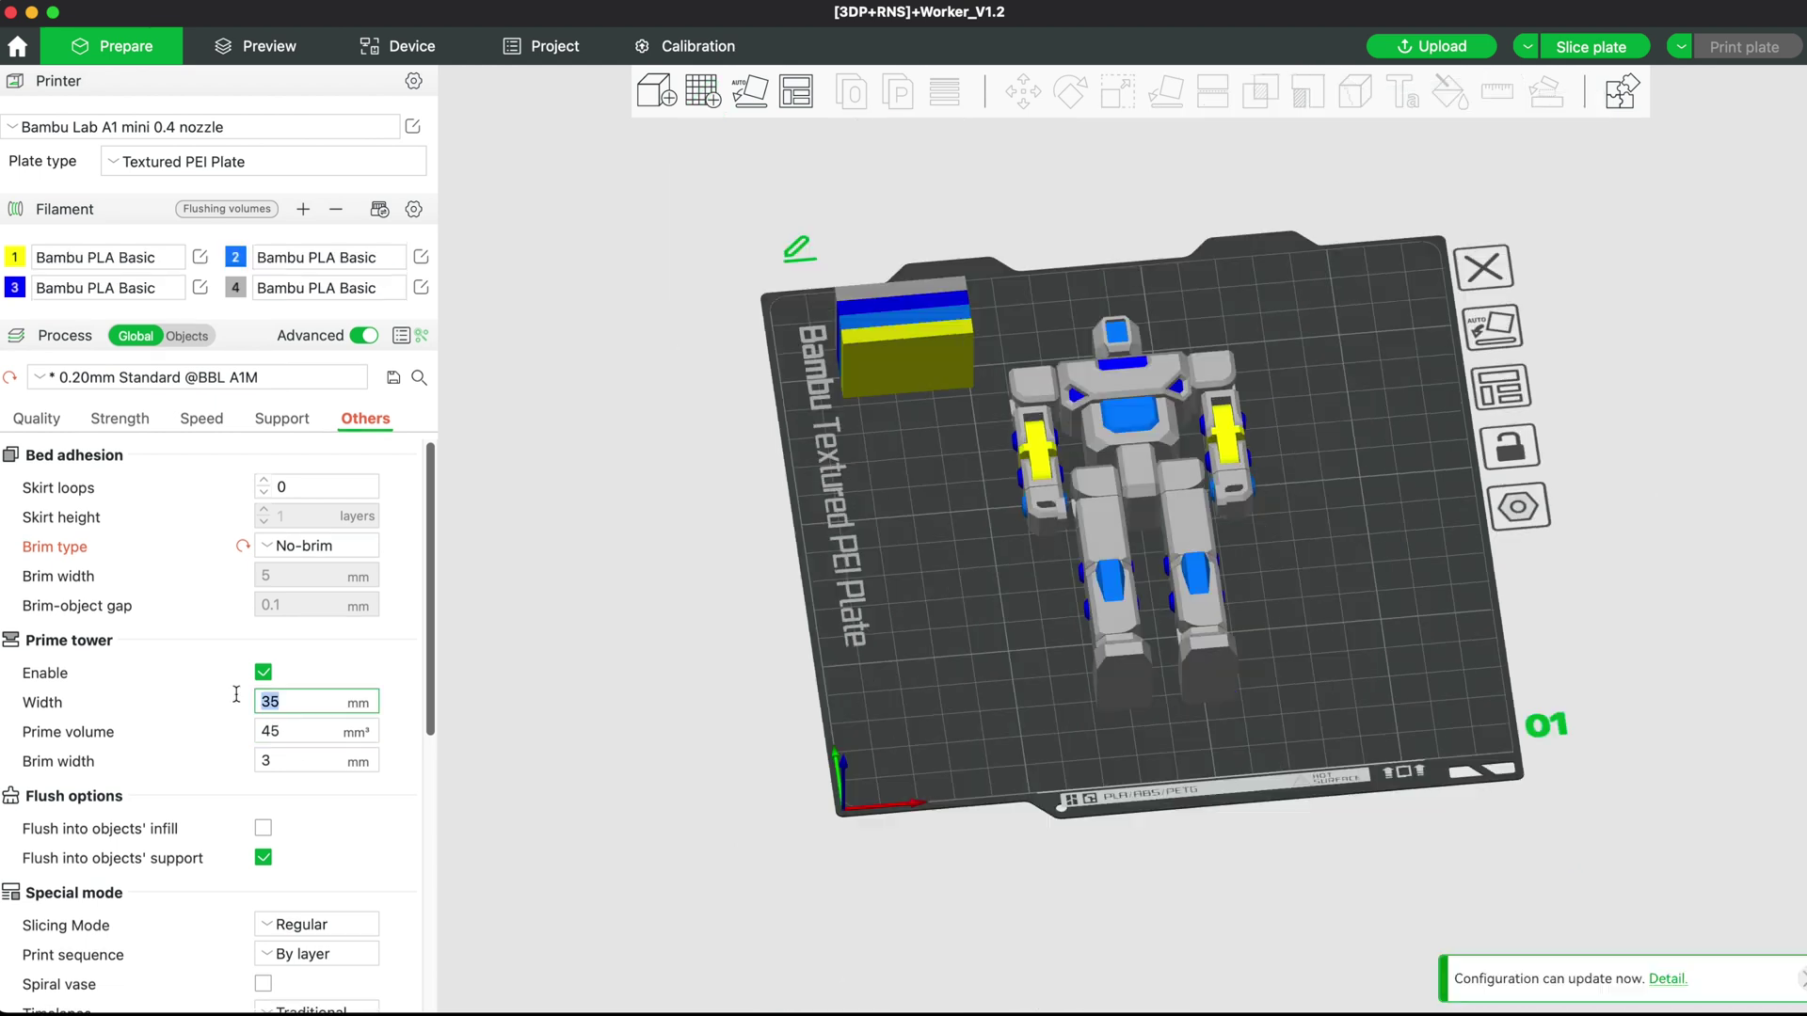
key(Tab)
text(22)
key(Return)
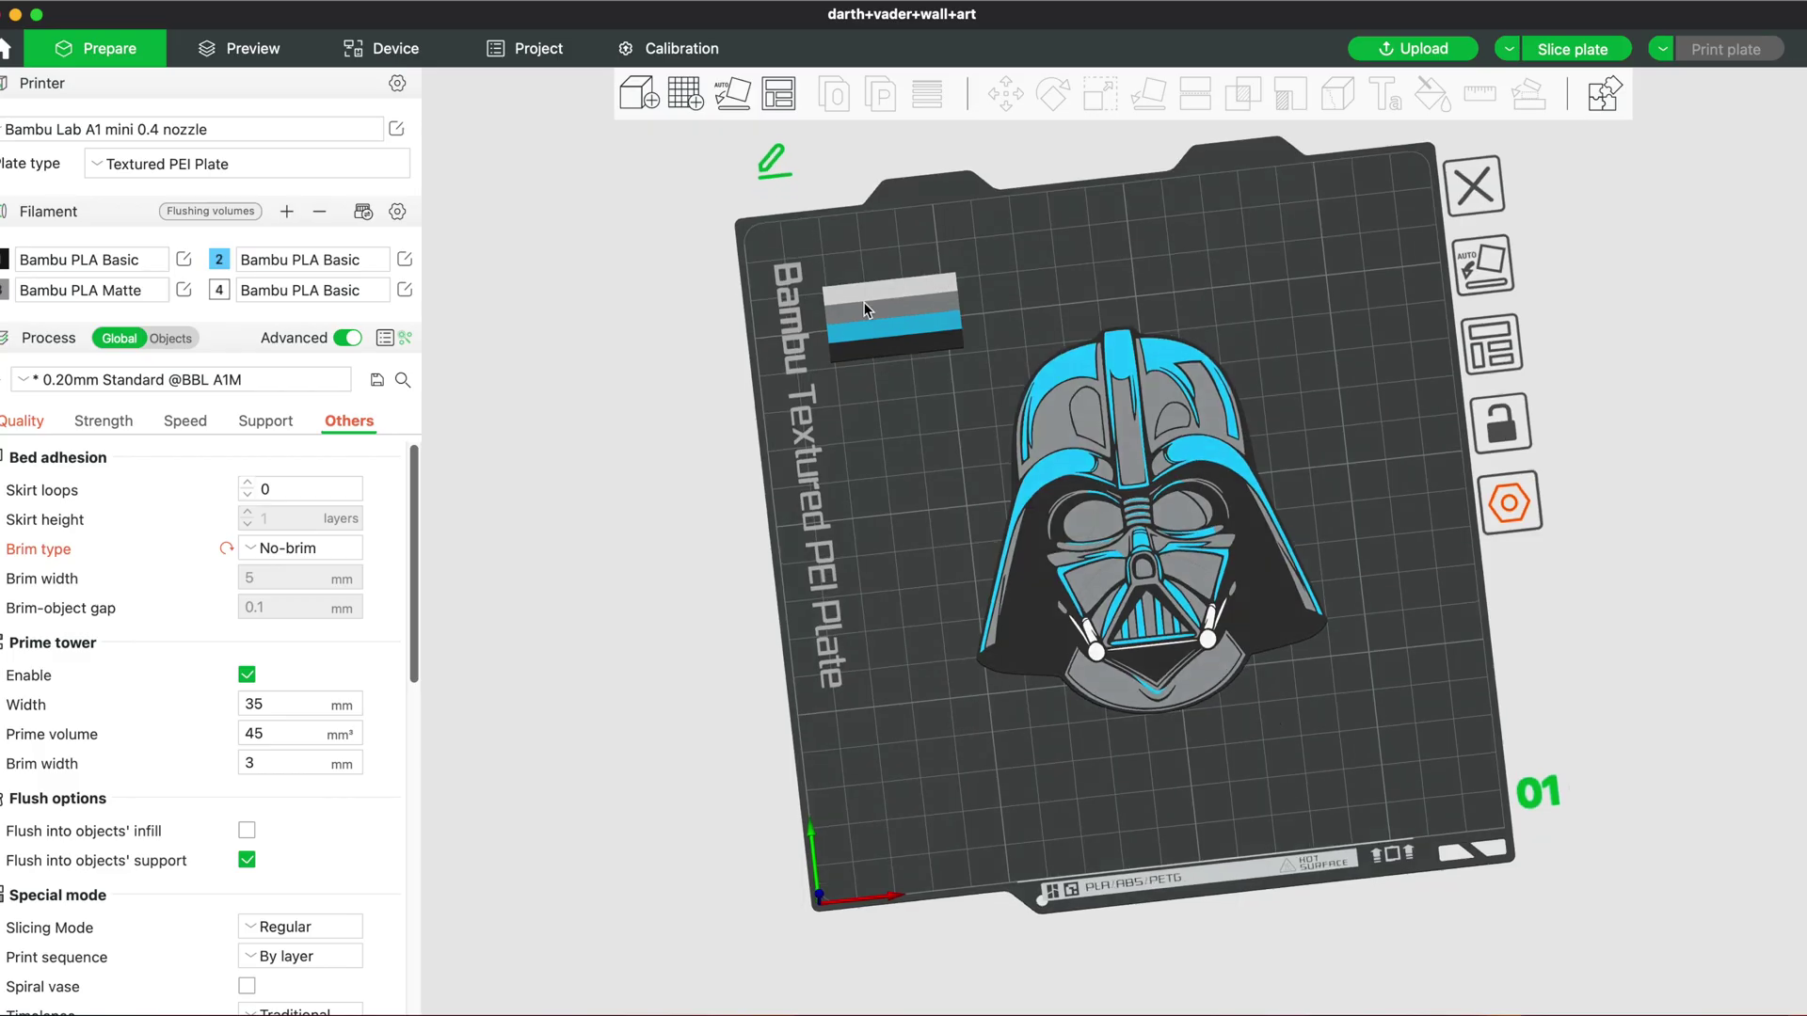
Step: Drag the Darth Vader helmet plate's prime tower further down the build plate
drag(864, 302, 878, 386)
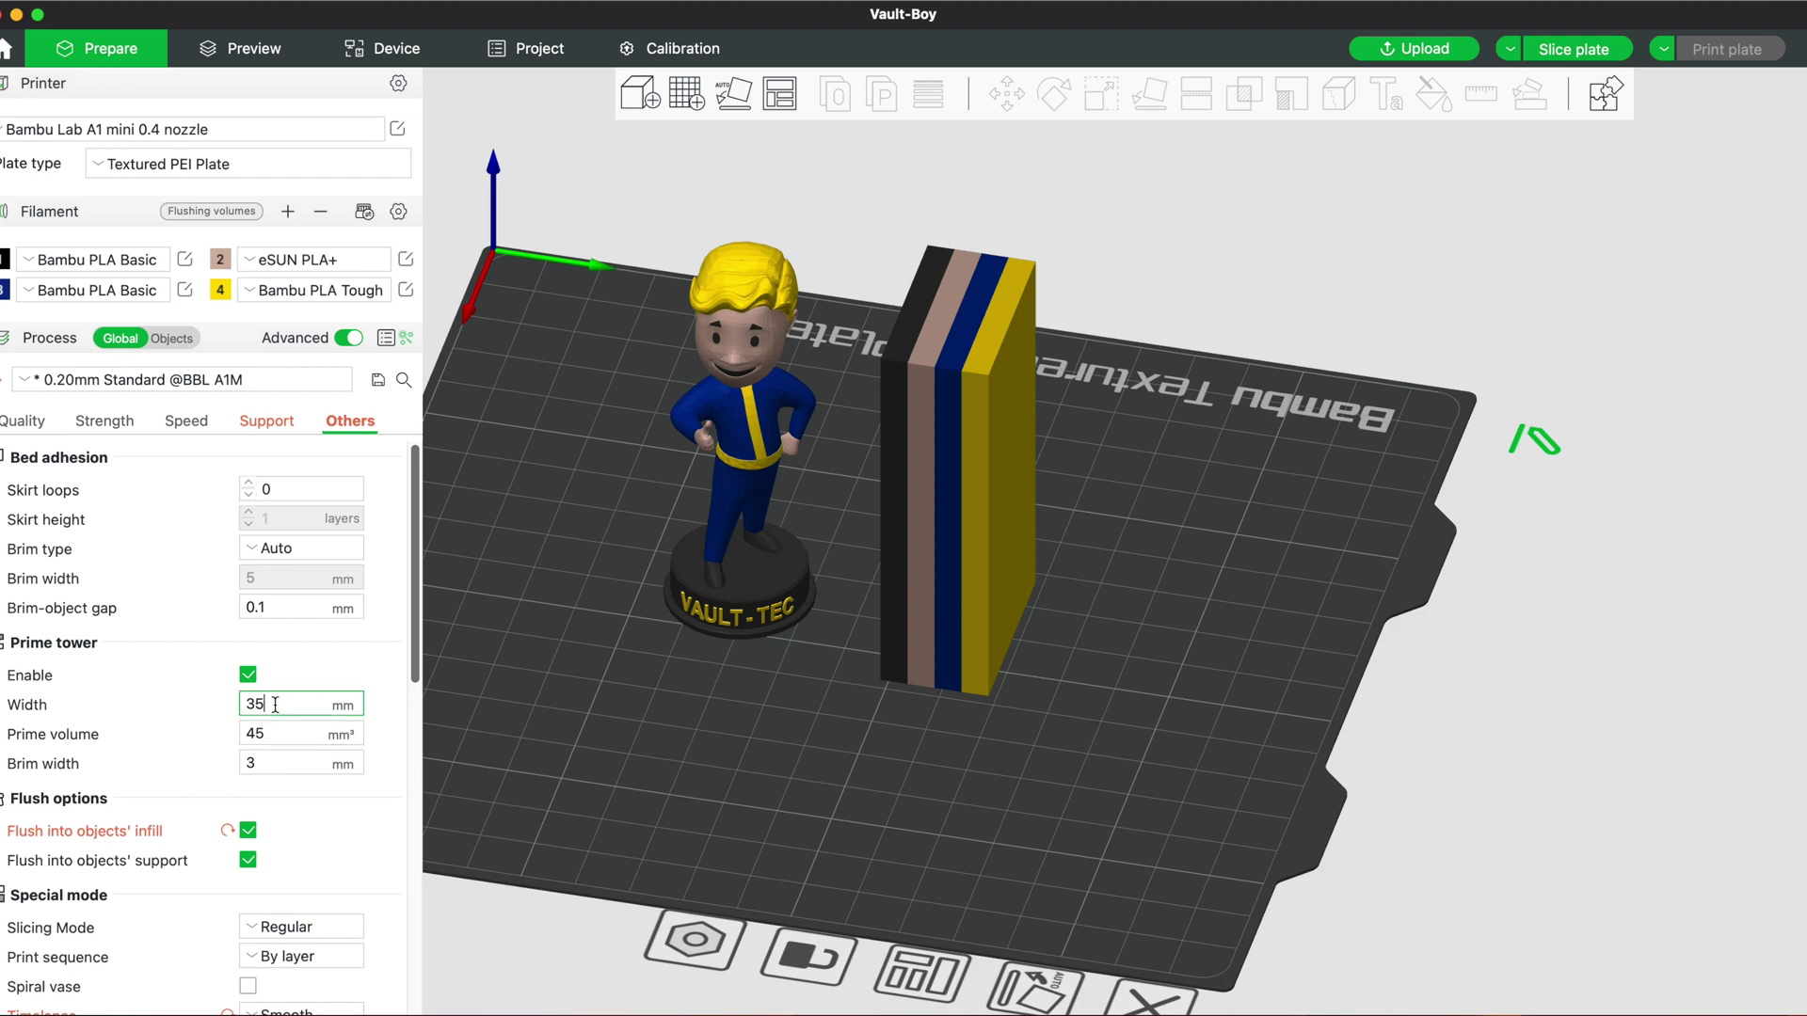
Step: Enter 10 mm as the Vault-Boy prime tower width
text(10)
key(Tab)
key(Tab)
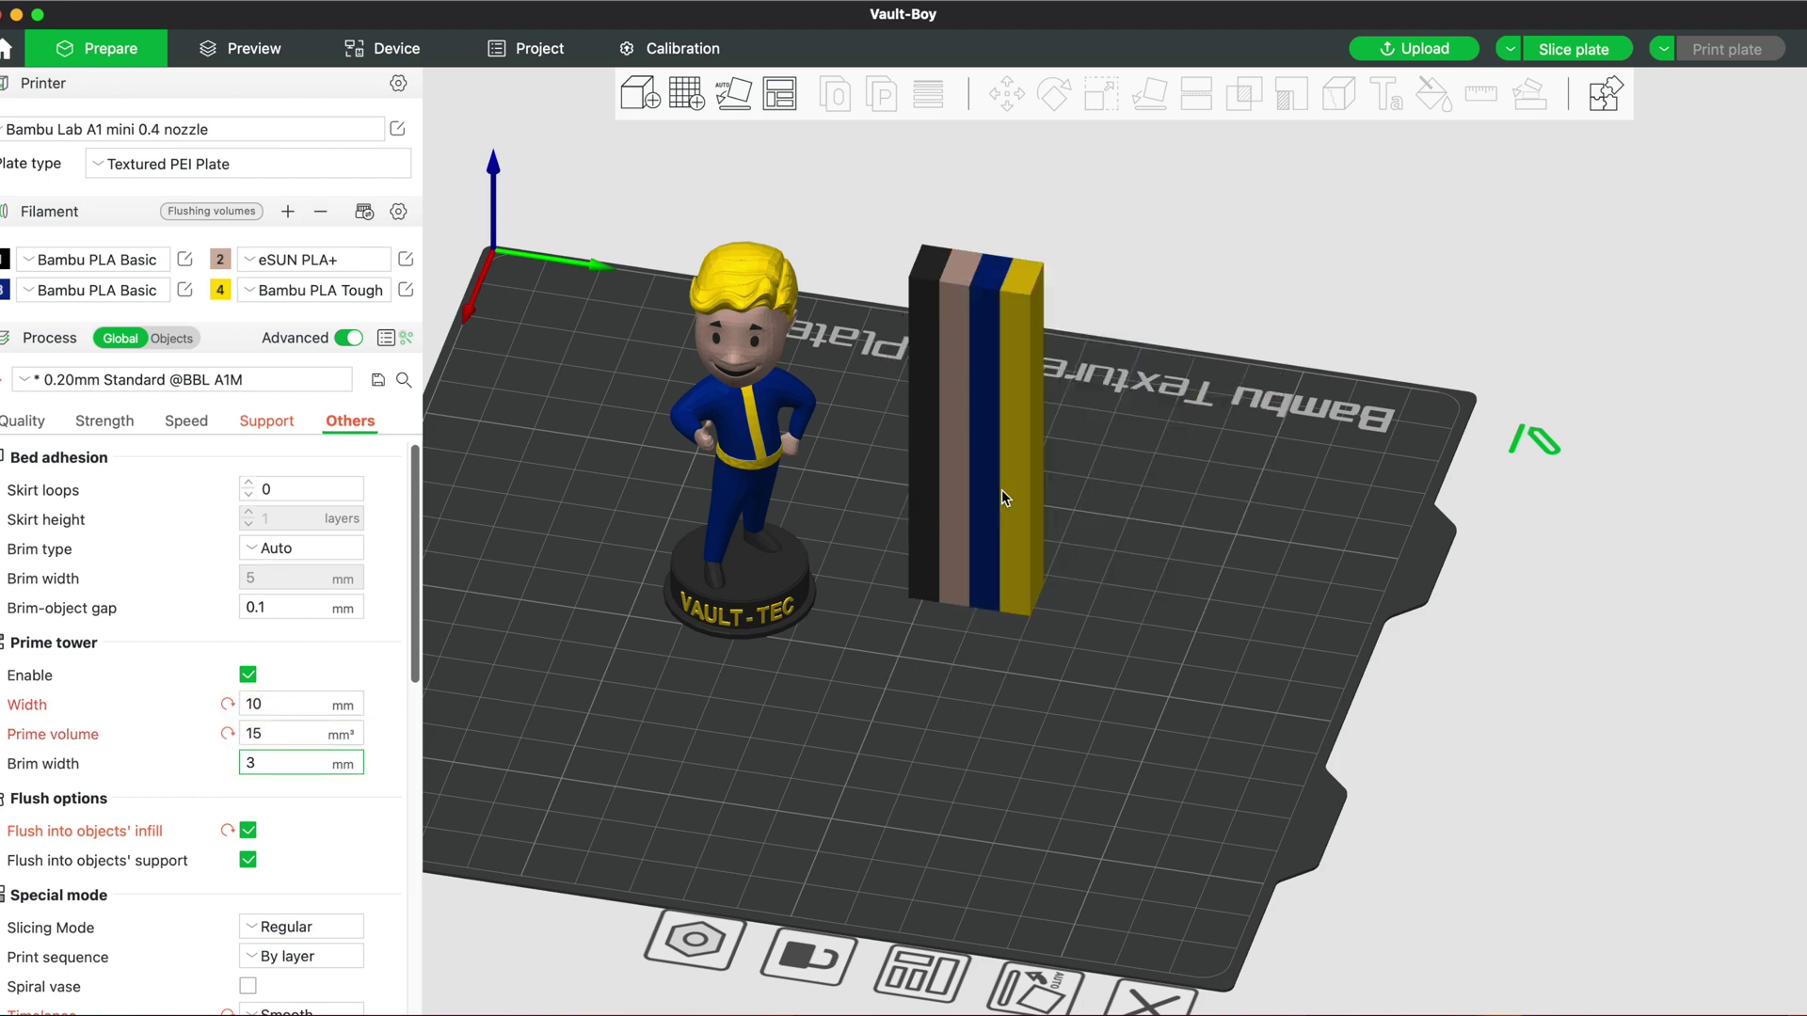